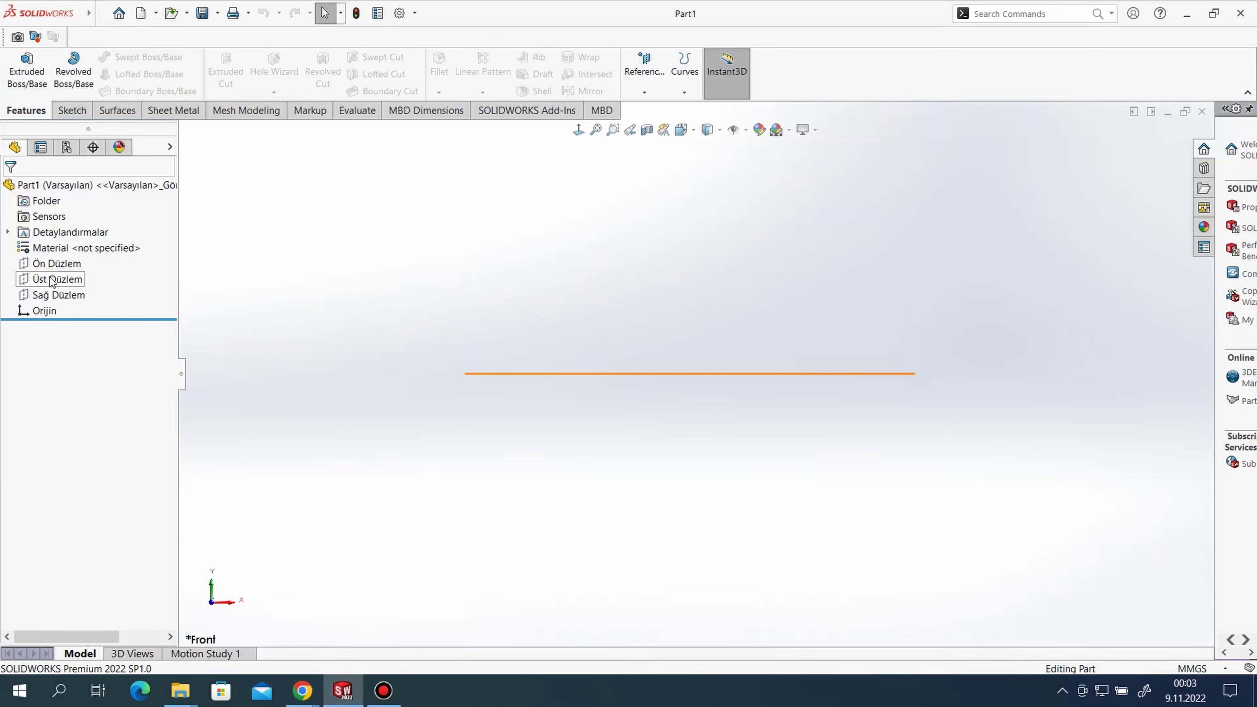
Start a sketch on Üst Düzlem and draw a circle centred on the origin.
right_click(51, 280)
click(120, 258)
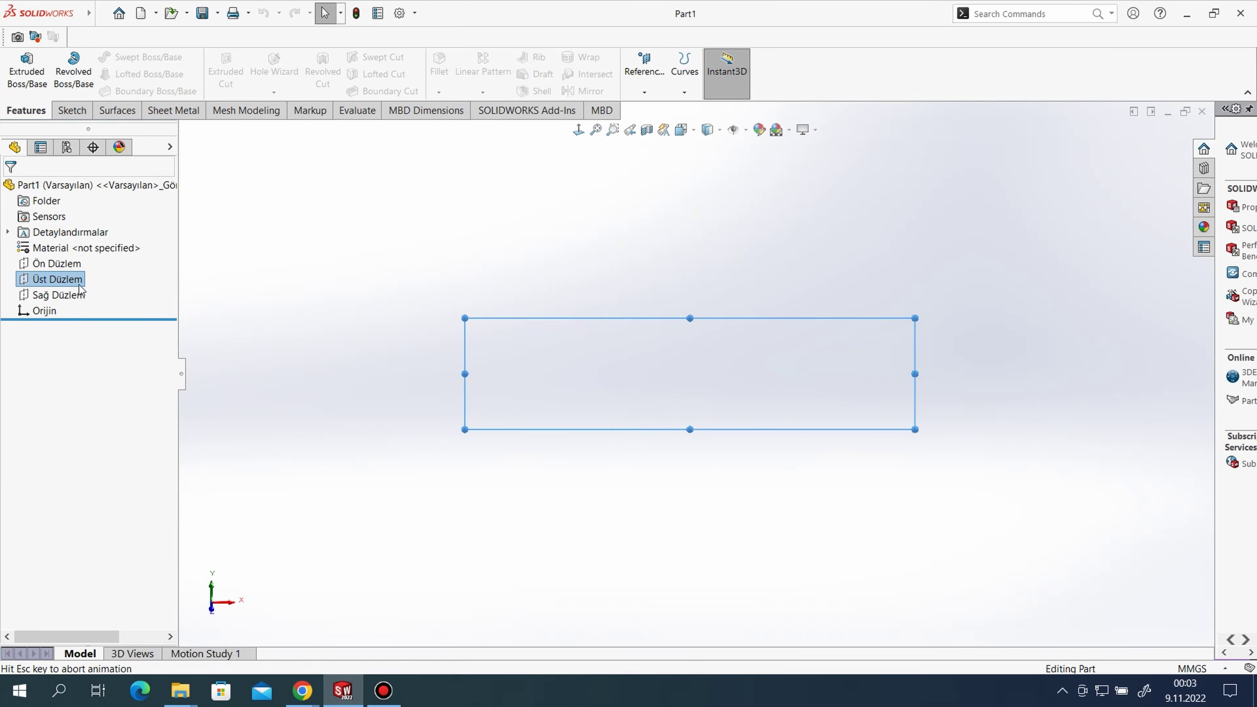
right_click(60, 284)
click(69, 263)
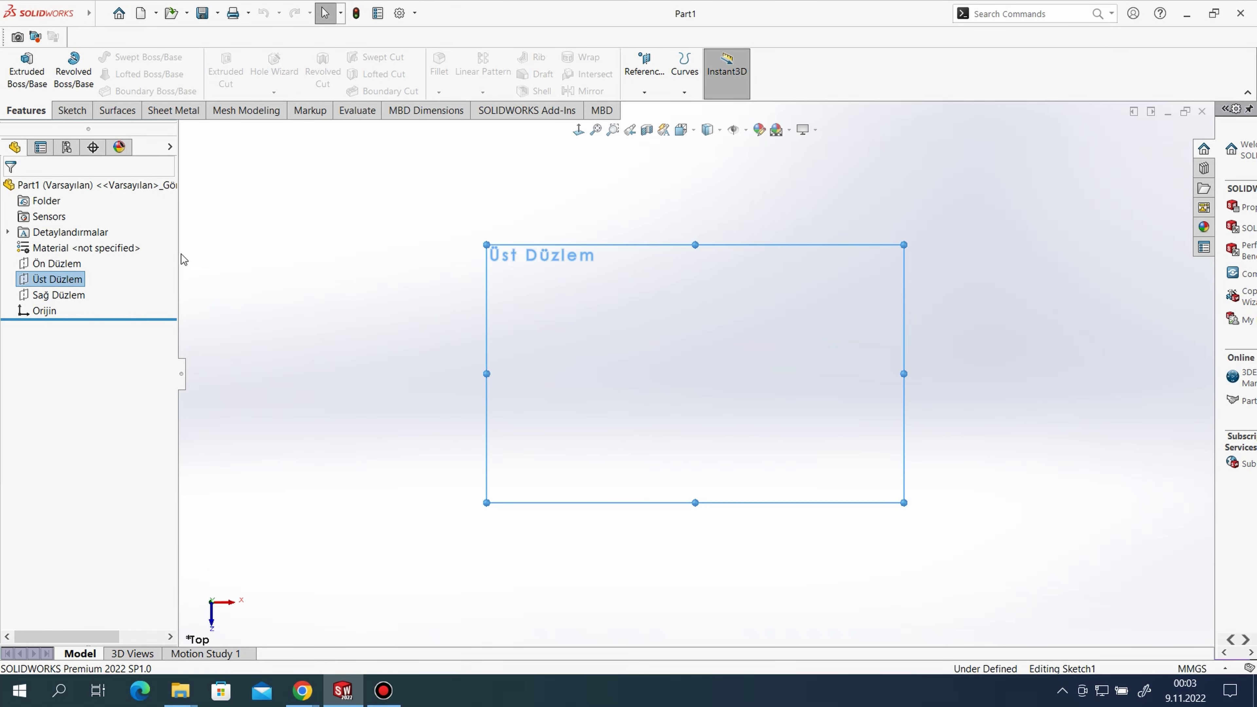
click(149, 58)
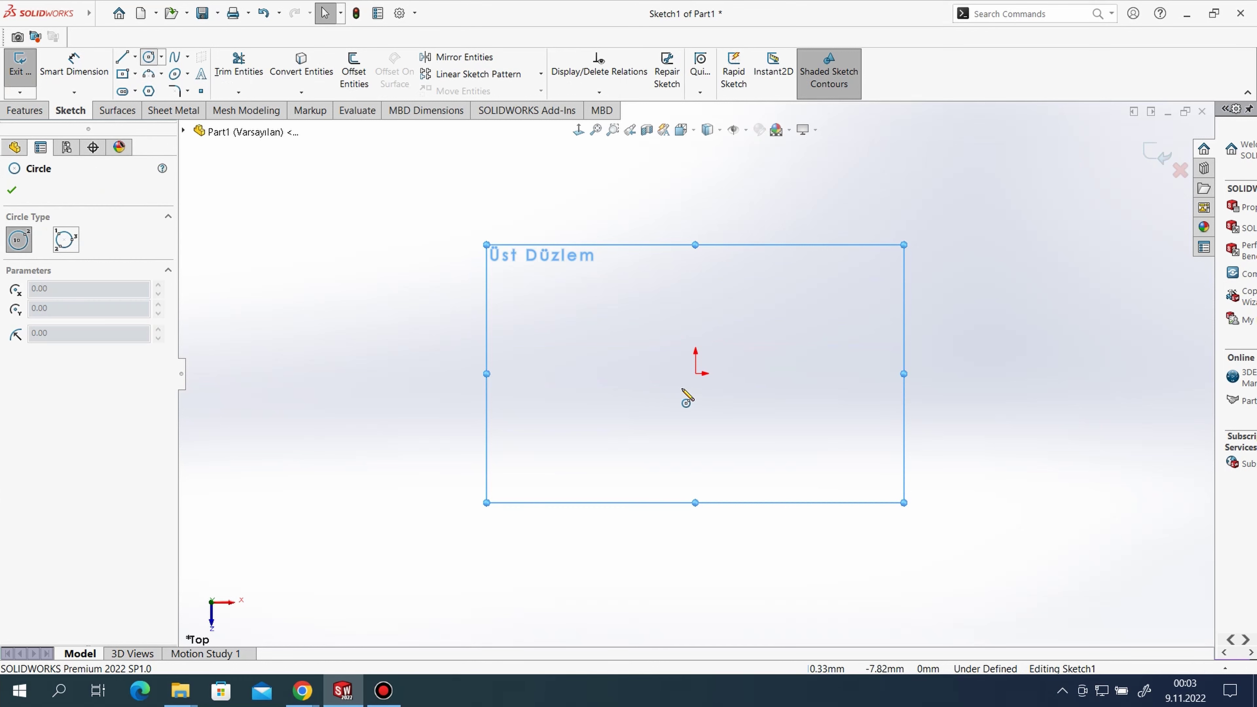
click(695, 373)
click(714, 291)
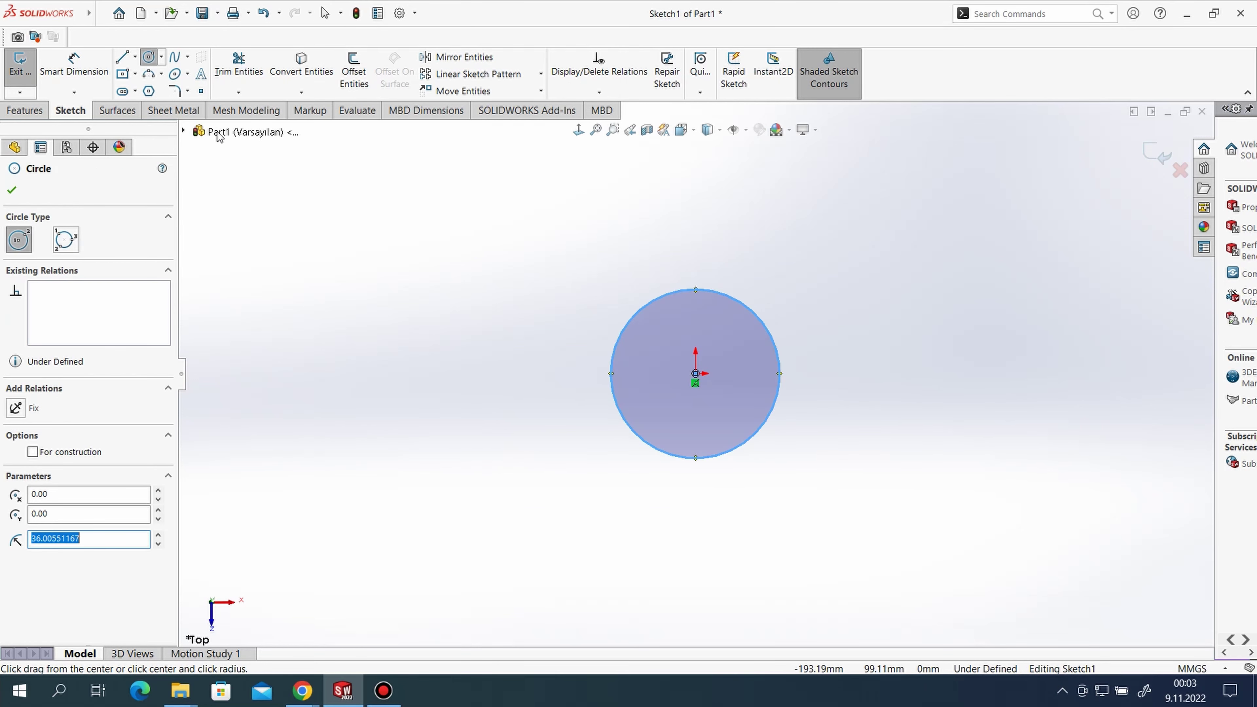
click(770, 332)
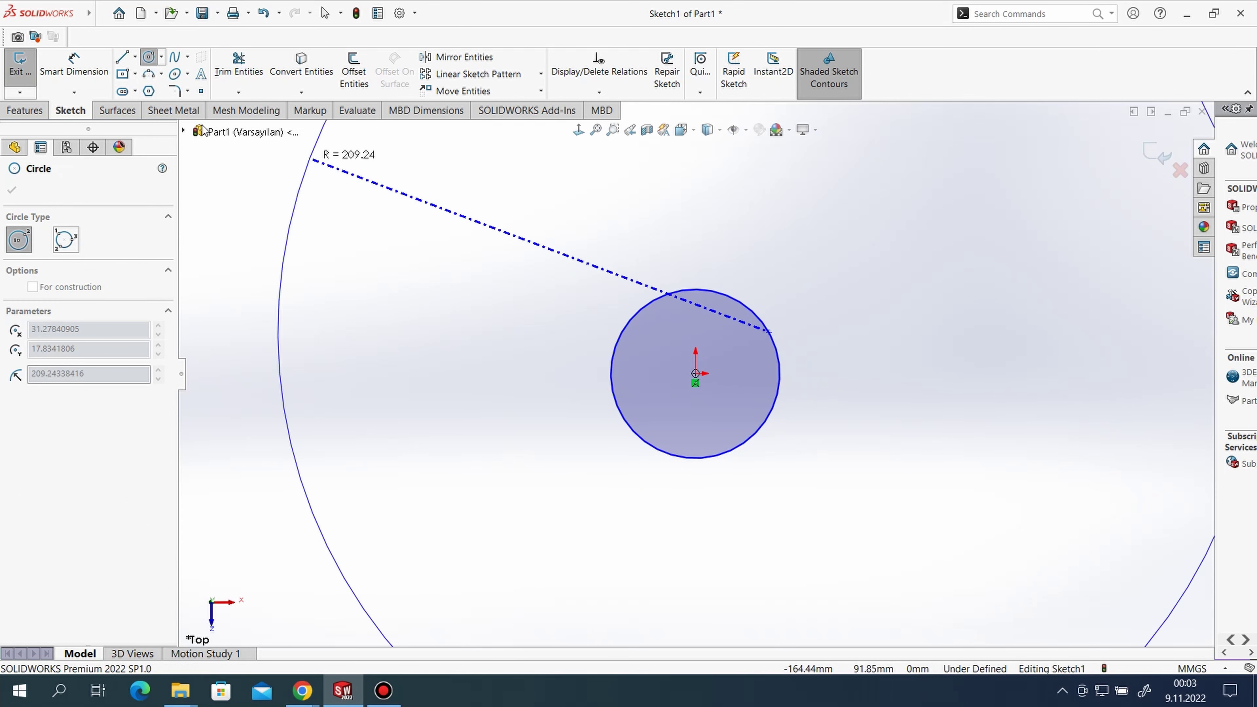
Dimension the circle to a 50 mm diameter so the sketch is fully defined.
click(98, 86)
click(779, 369)
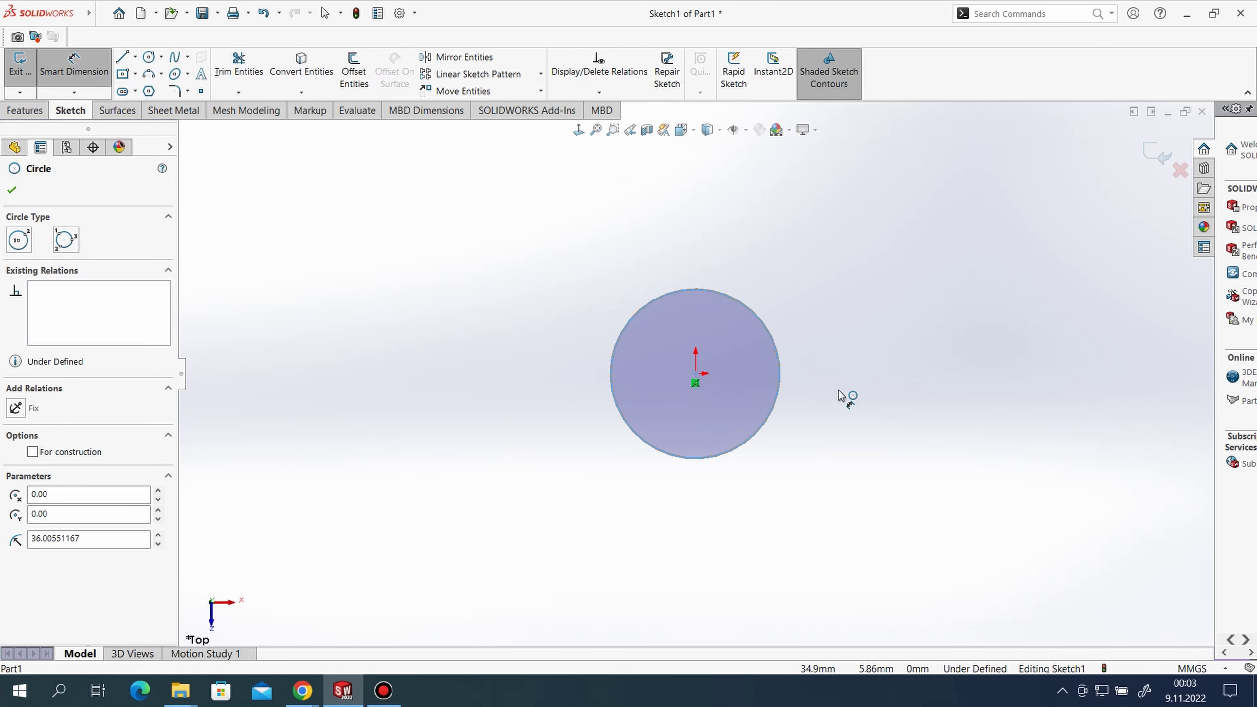
click(831, 378)
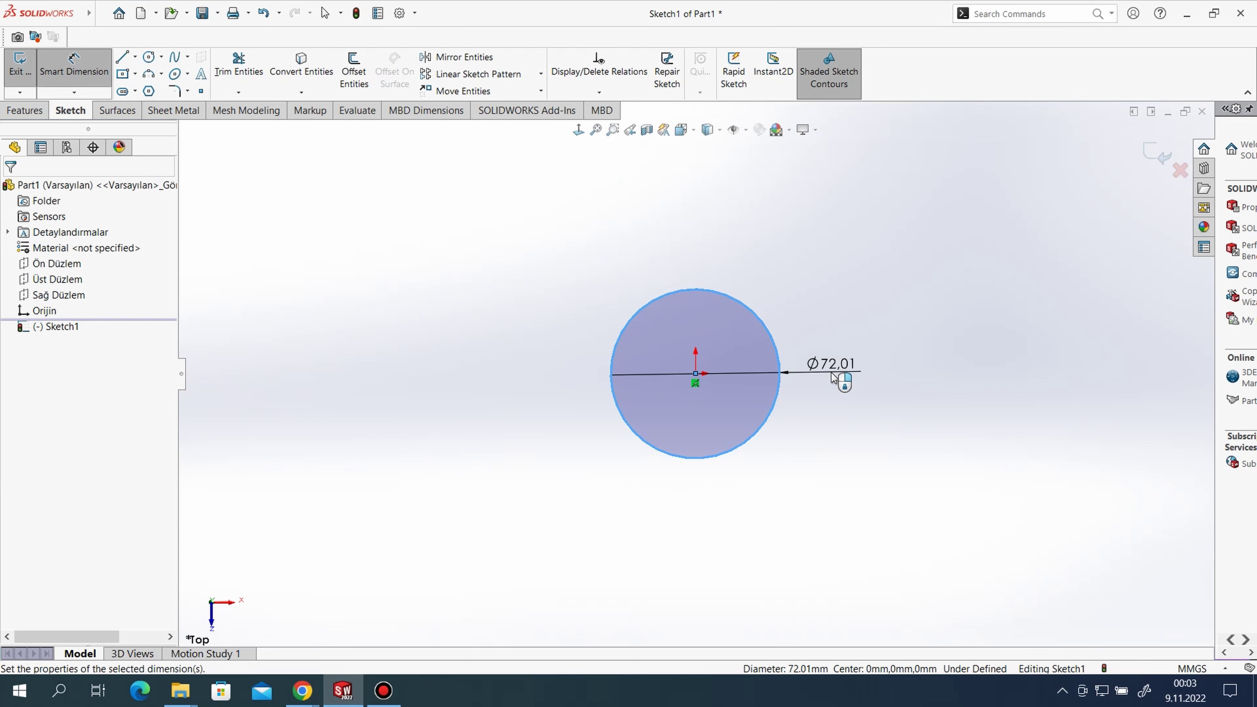
text(50)
key(Return)
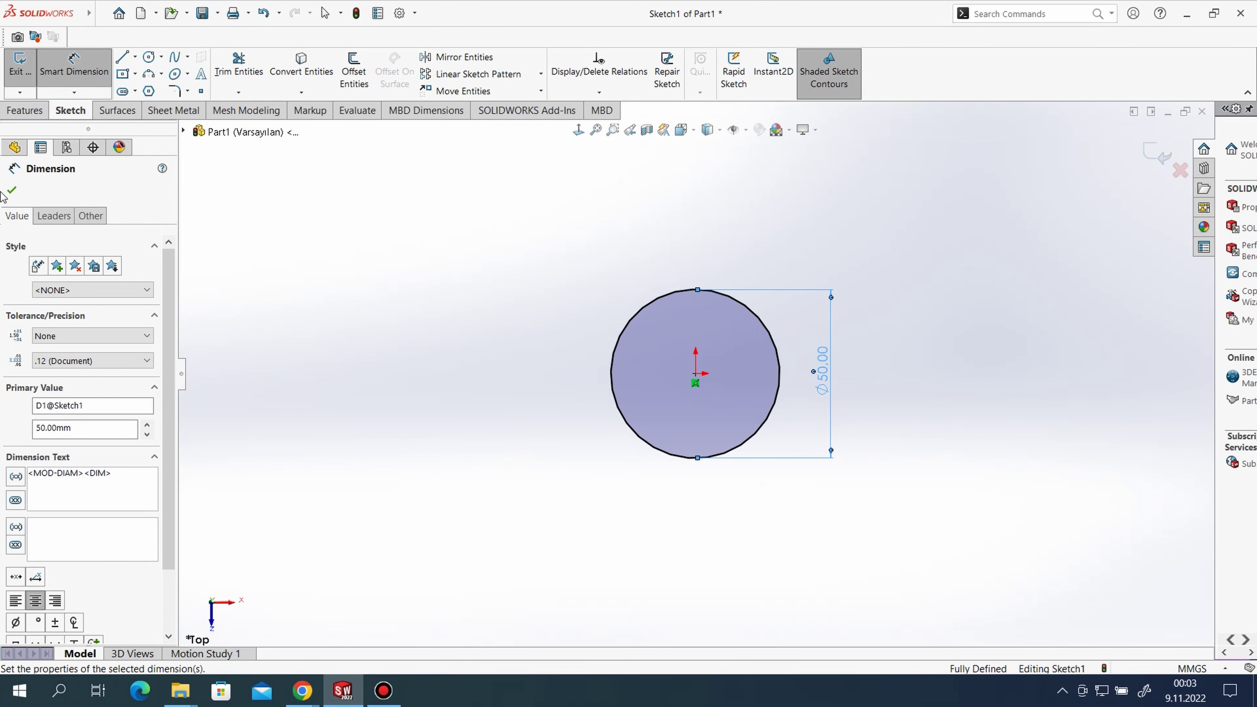
click(15, 147)
click(18, 111)
click(25, 70)
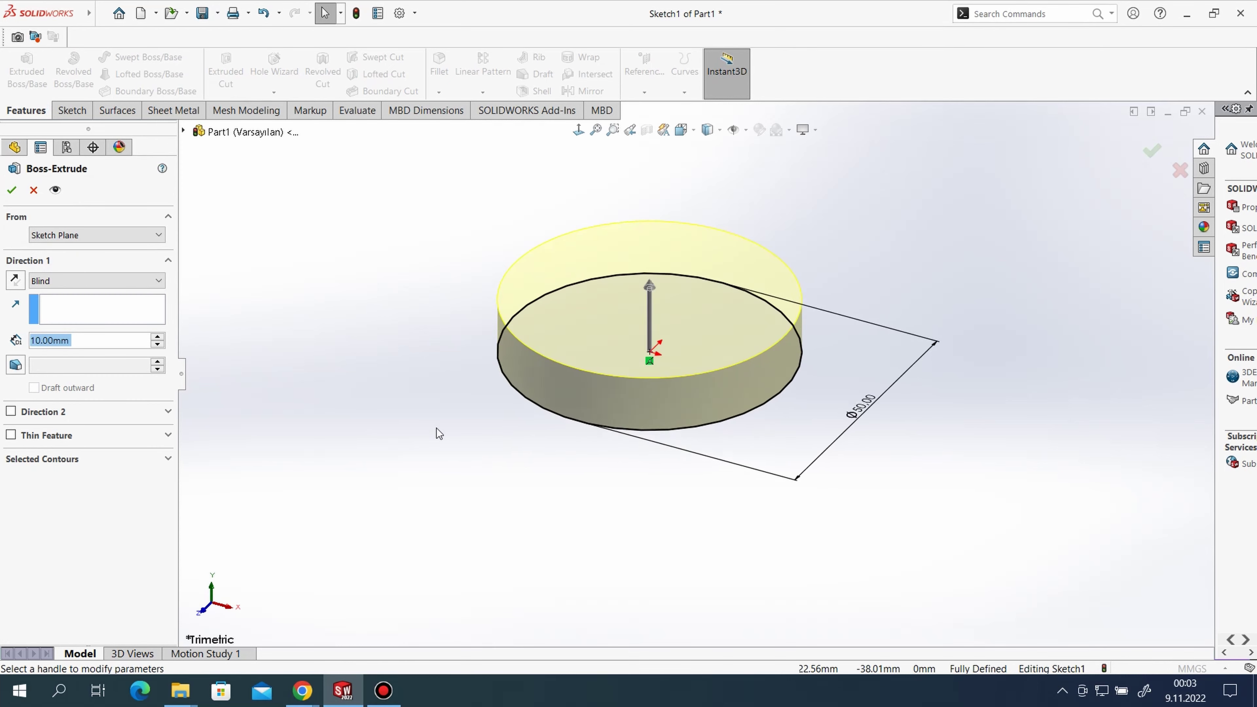
Extrude the Ø50 circle 100 mm blind into a solid cylinder, Boss-Extrude1.
text(100)
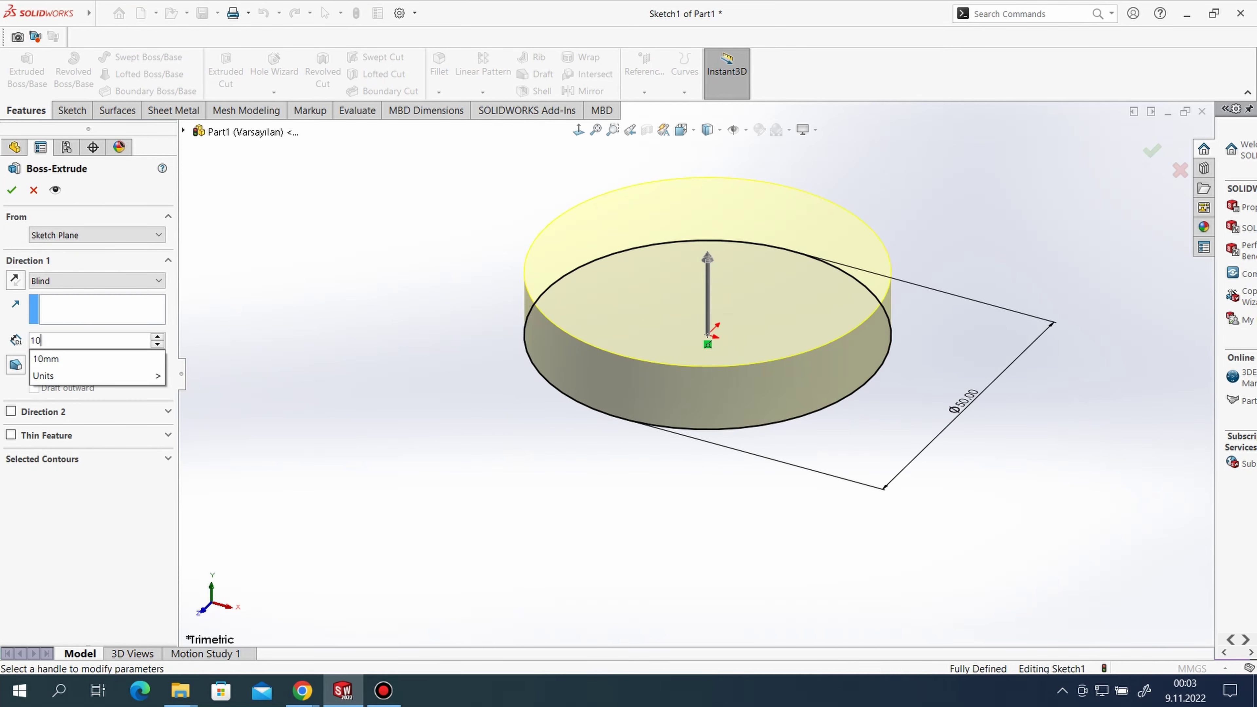
key(Return)
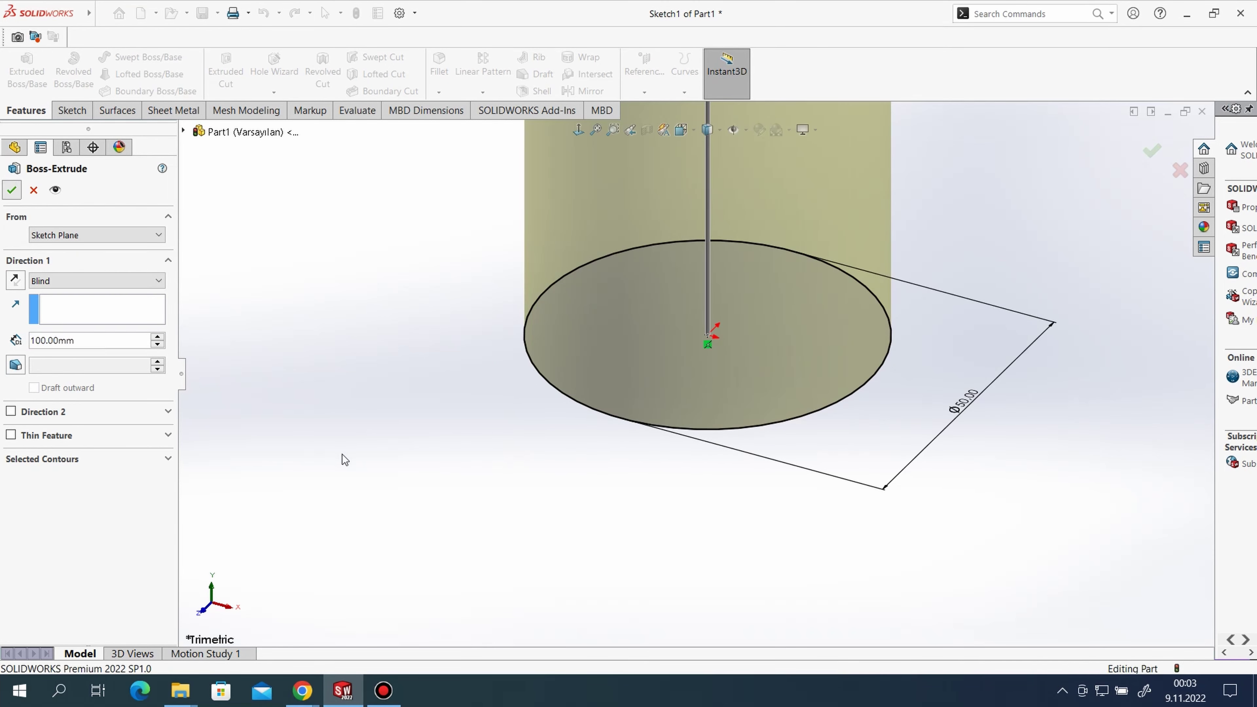
key(Return)
Shell the cylinder, removing both its top and bottom faces.
key(f)
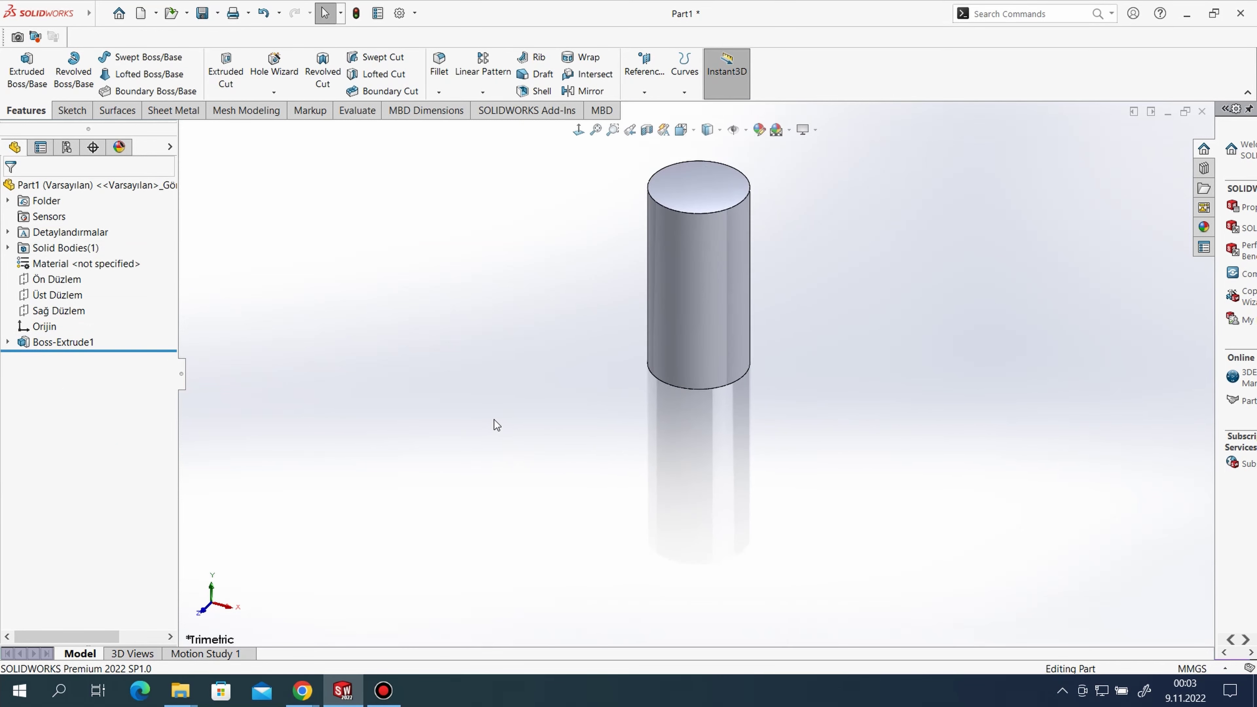
click(540, 93)
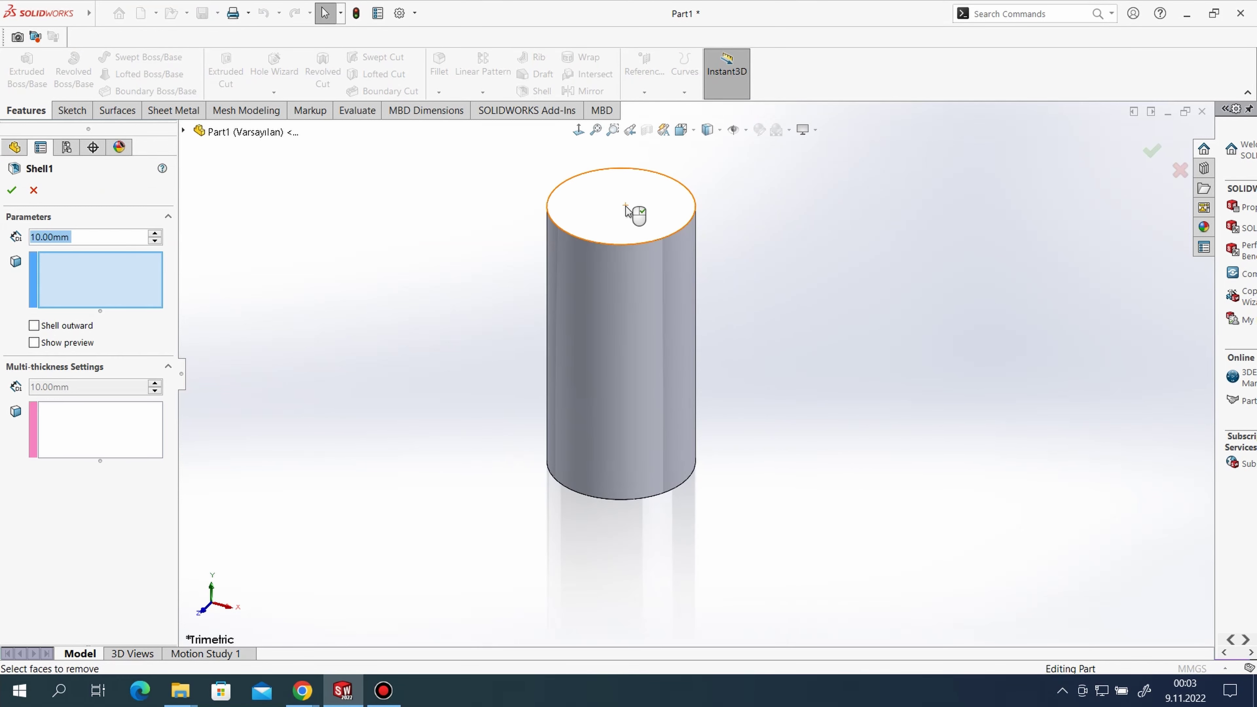
click(637, 209)
mouse_move(772, 488)
middle_down()
mouse_move(776, 355)
mouse_move(819, 469)
middle_up()
click(638, 470)
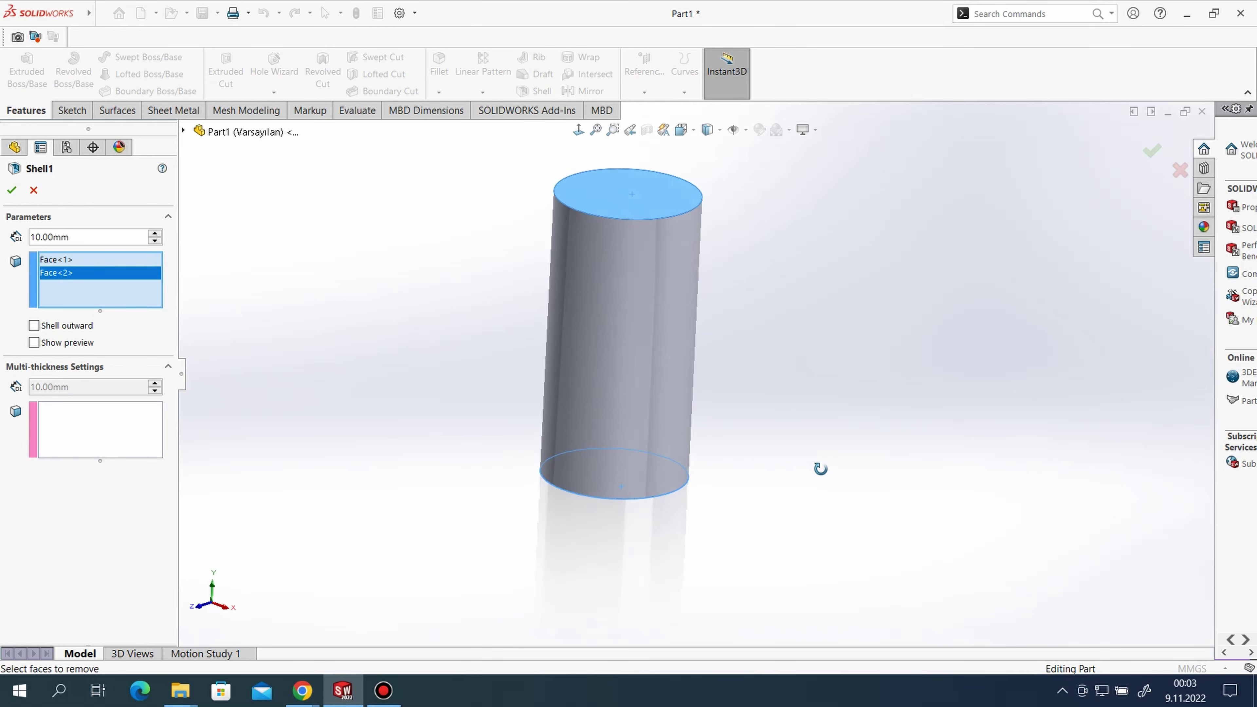
click(10, 195)
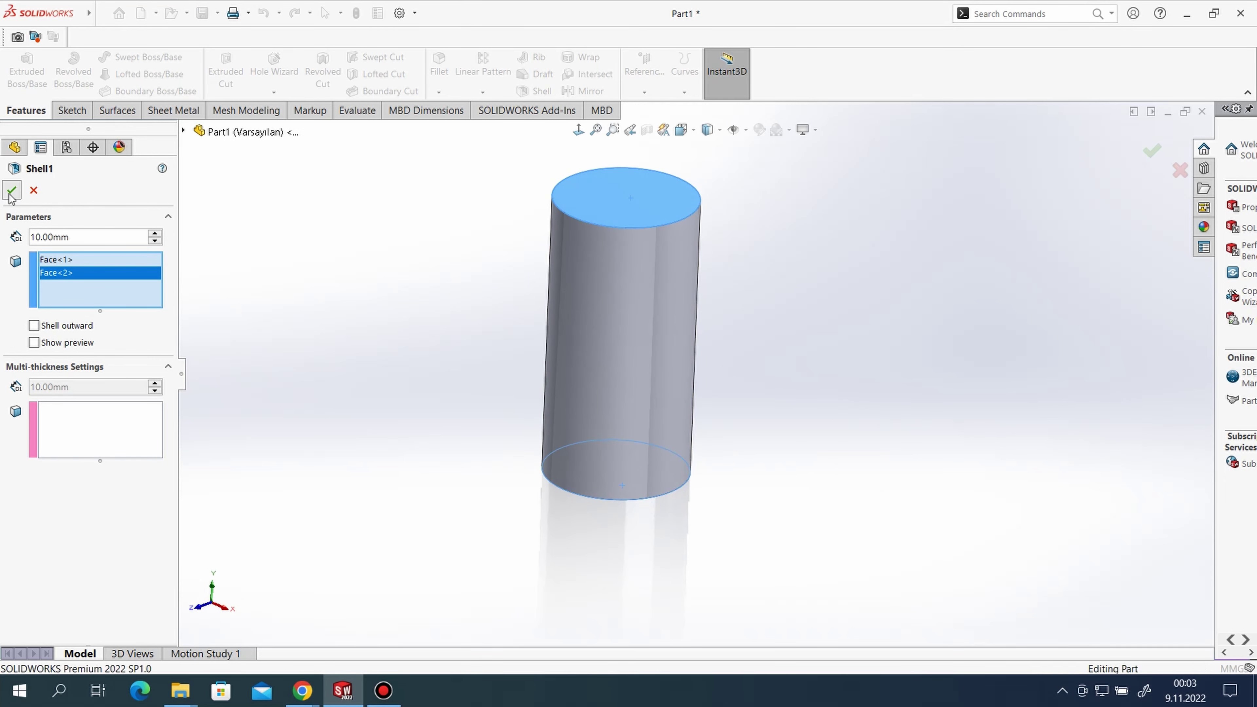
middle_drag(469, 342, 452, 434)
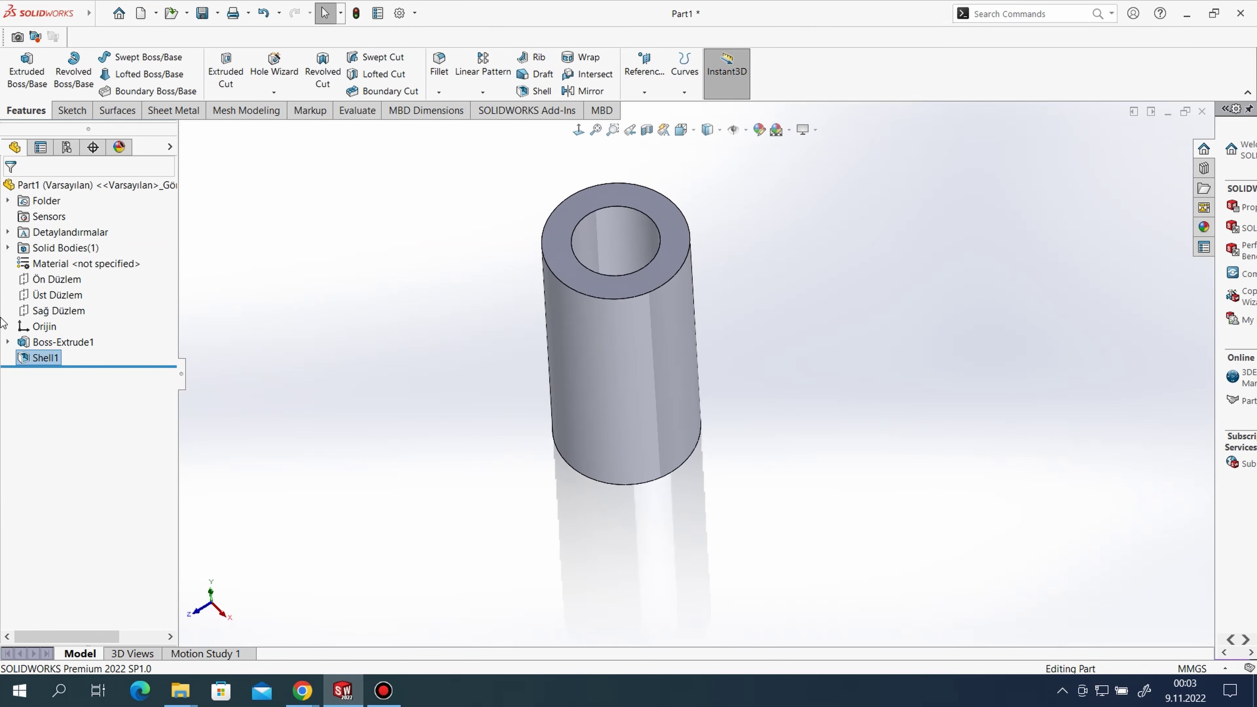
Edit Shell1 to give the tube a 5 mm wall thickness.
right_click(58, 361)
click(71, 322)
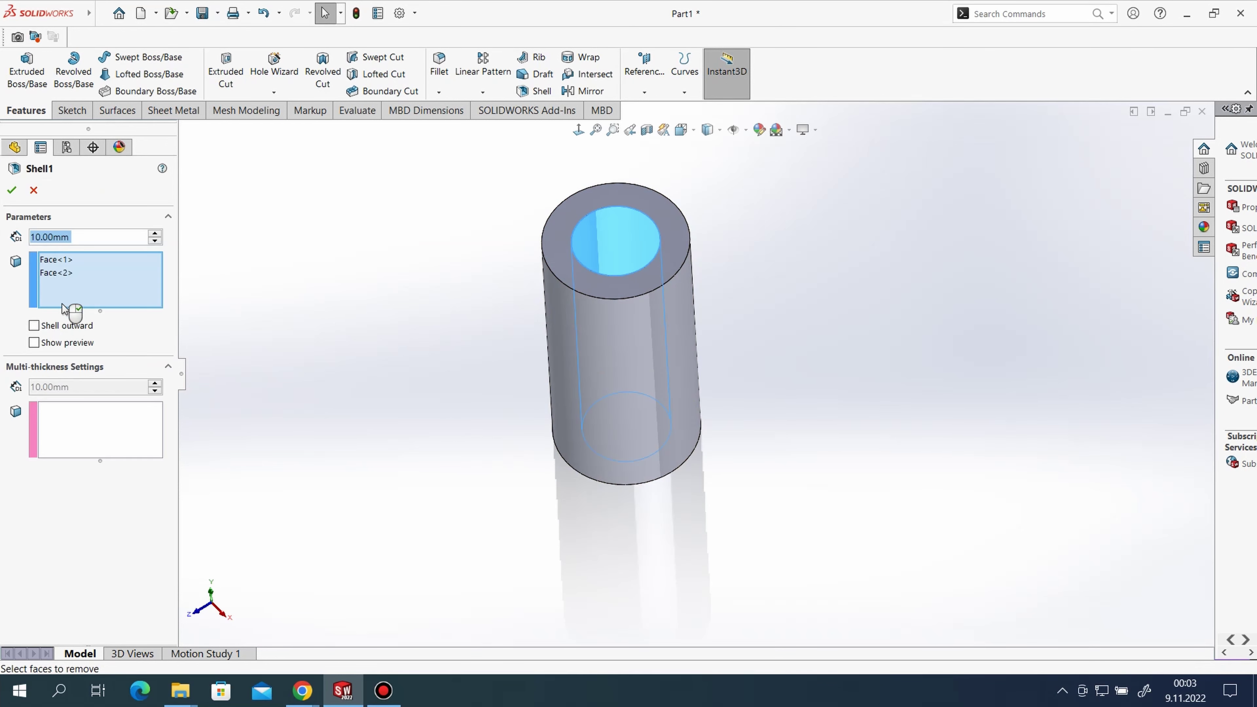
text(5)
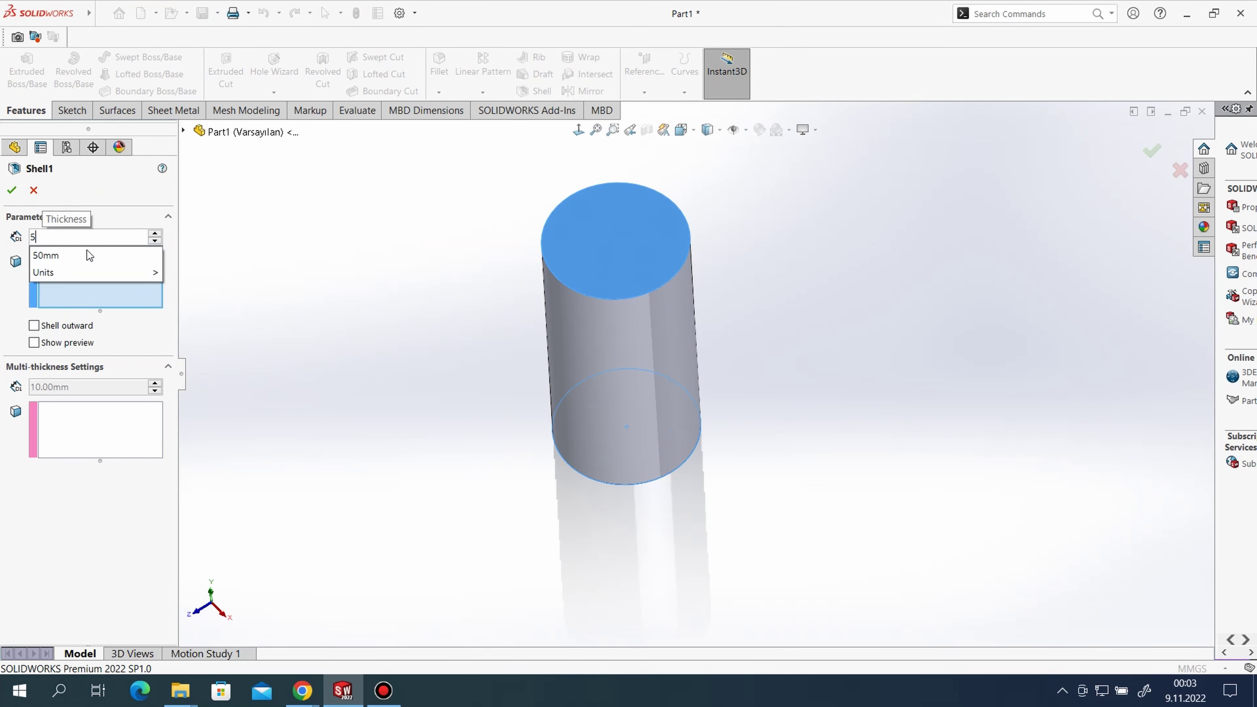
click(9, 196)
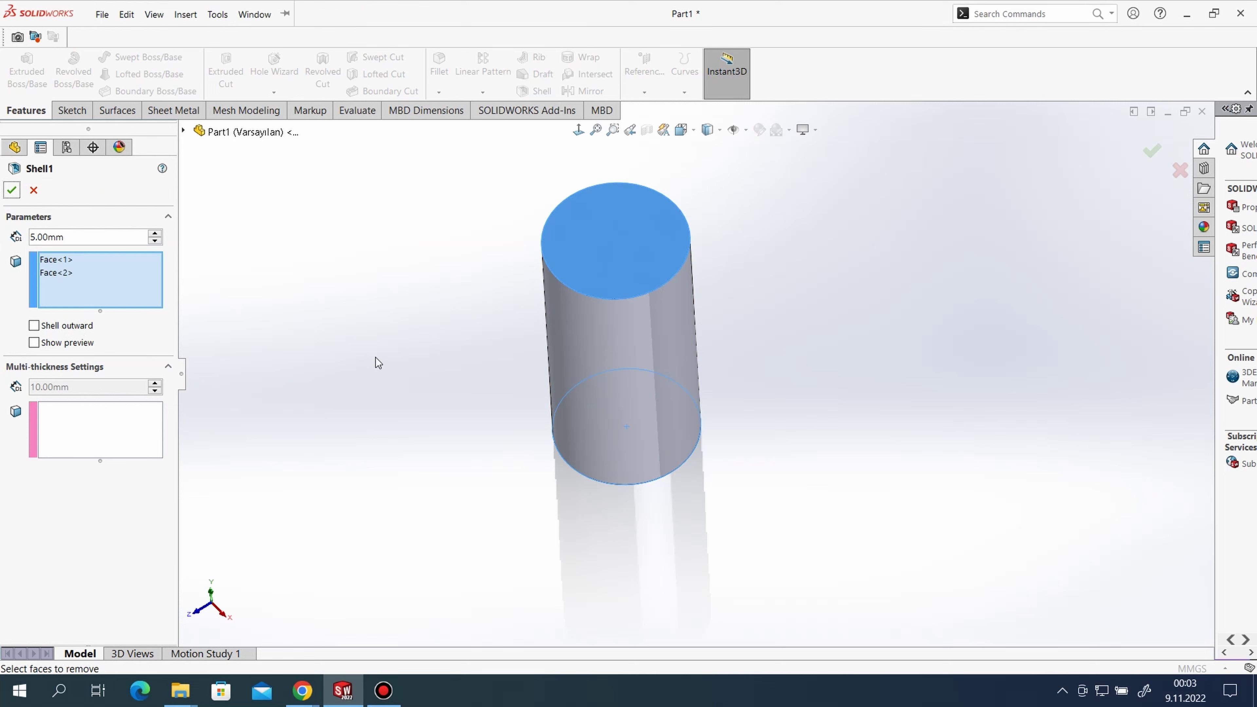
click(13, 191)
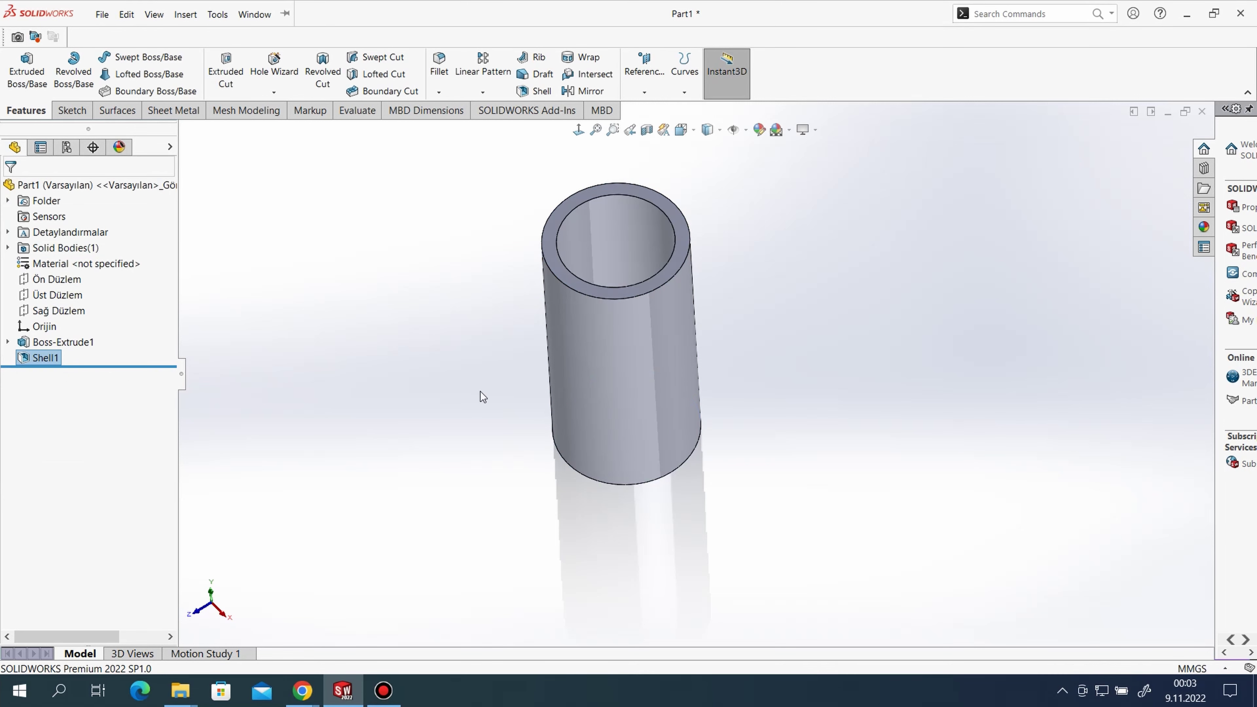
middle_drag(789, 533, 780, 458)
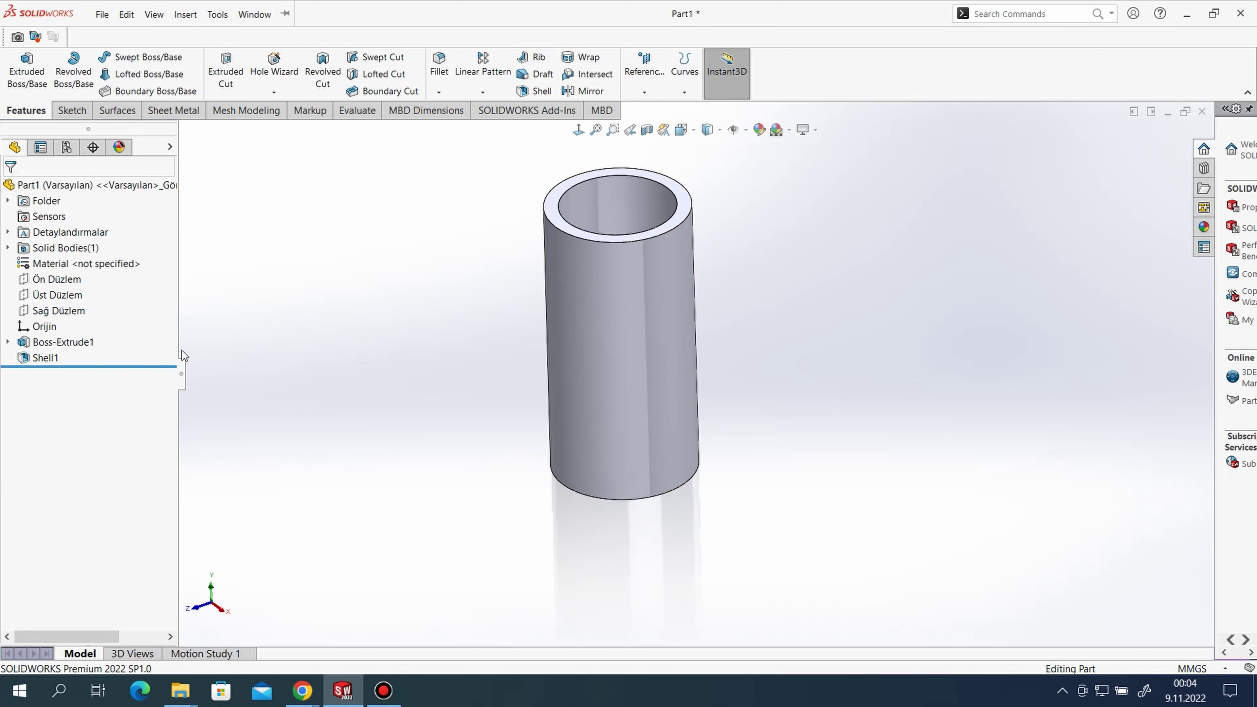
Sketch a small circle on Ön Düzlem just above the origin.
right_click(68, 279)
click(93, 250)
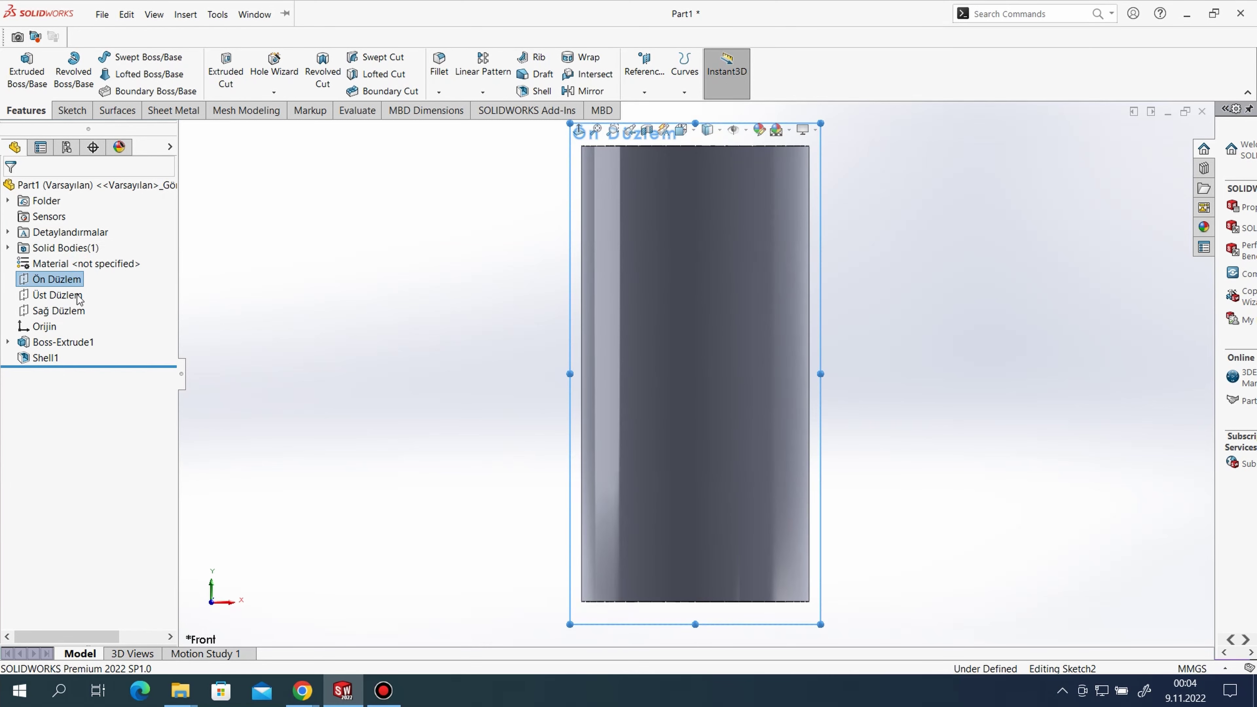
click(150, 58)
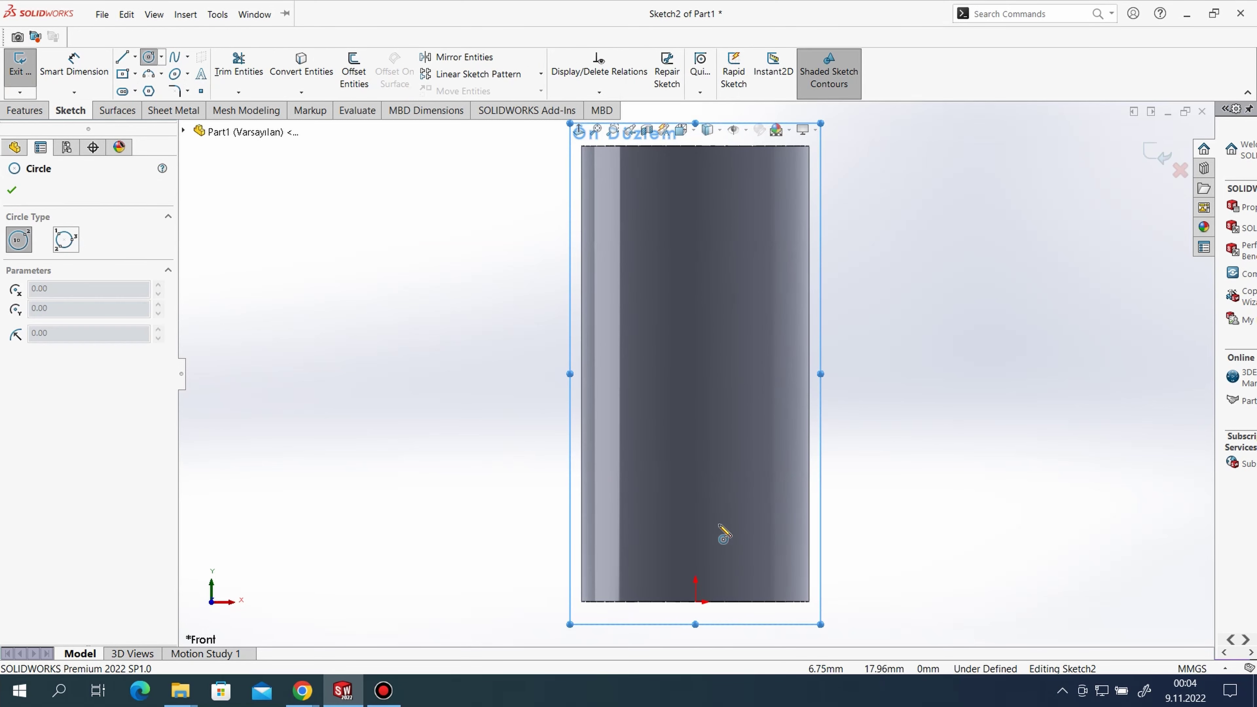
click(696, 539)
click(696, 509)
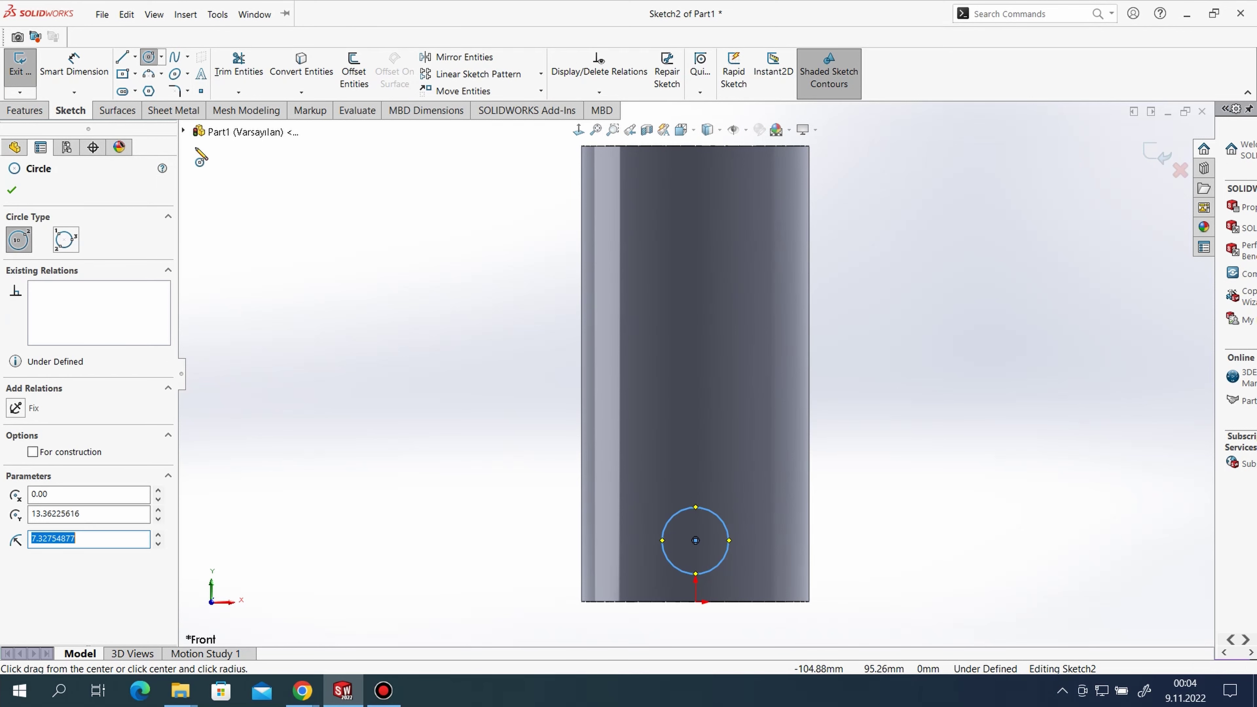
Dimension the small circle to a 10 mm diameter.
click(74, 64)
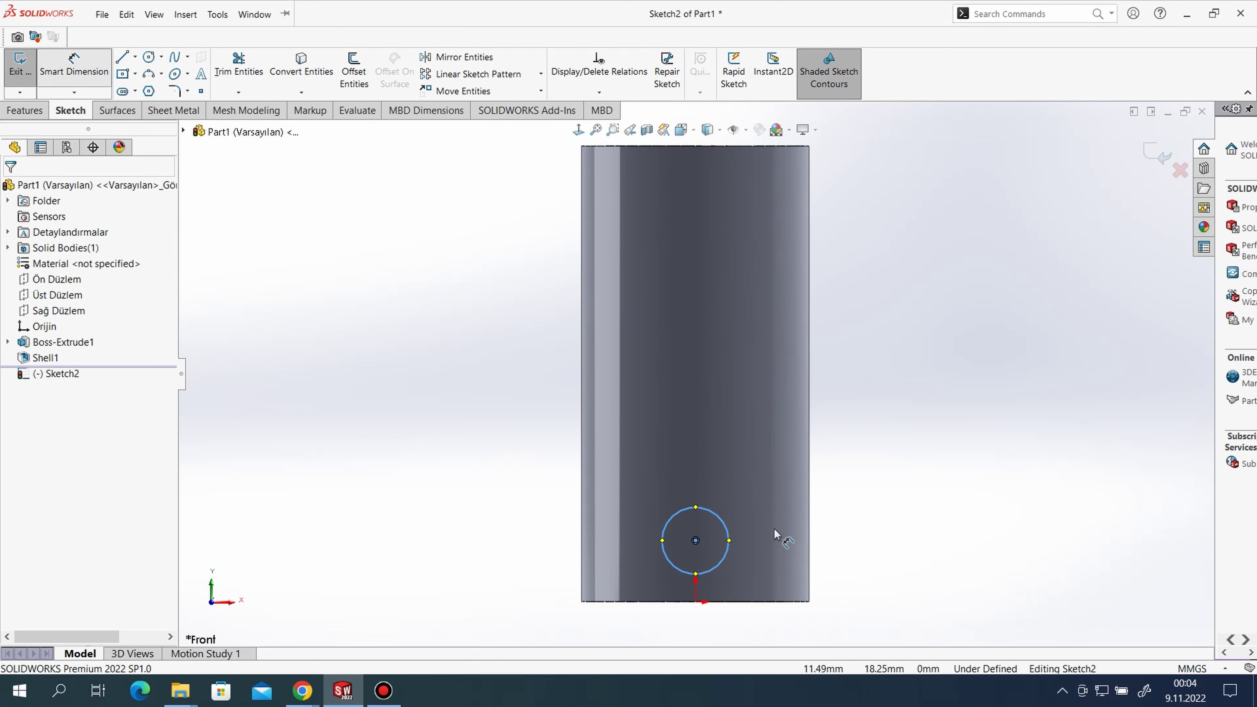
click(728, 529)
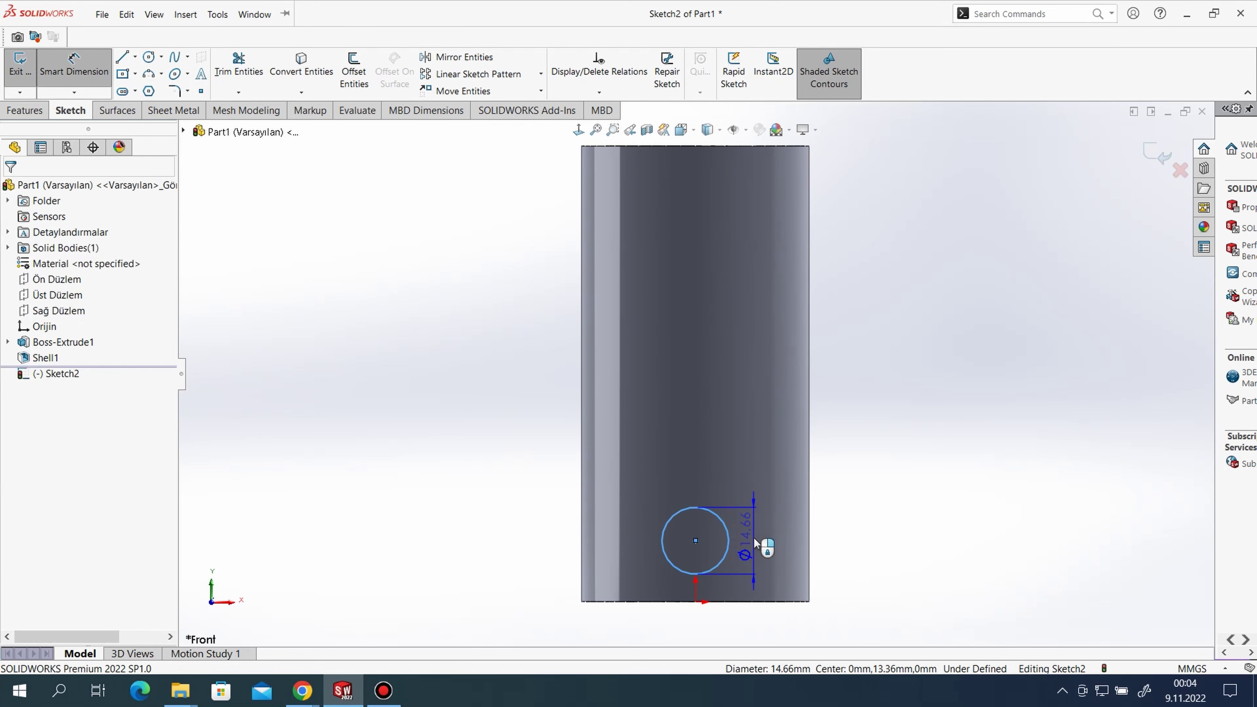
click(752, 531)
text(10)
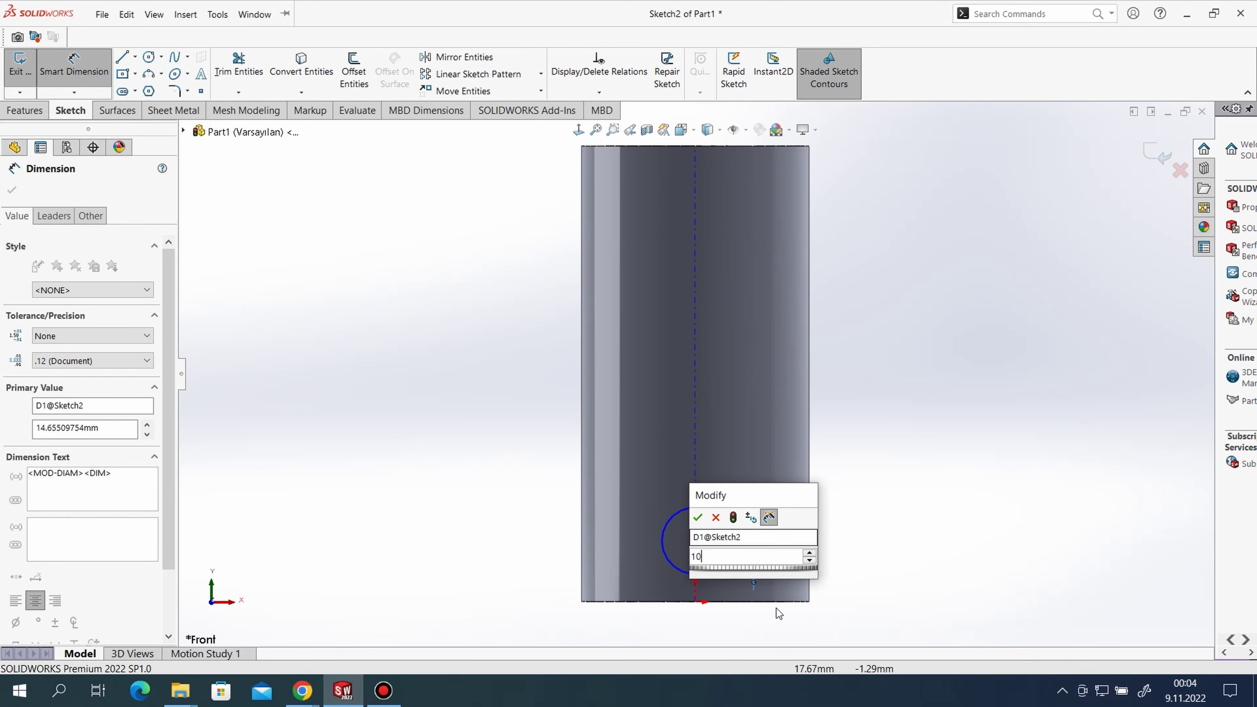
key(Return)
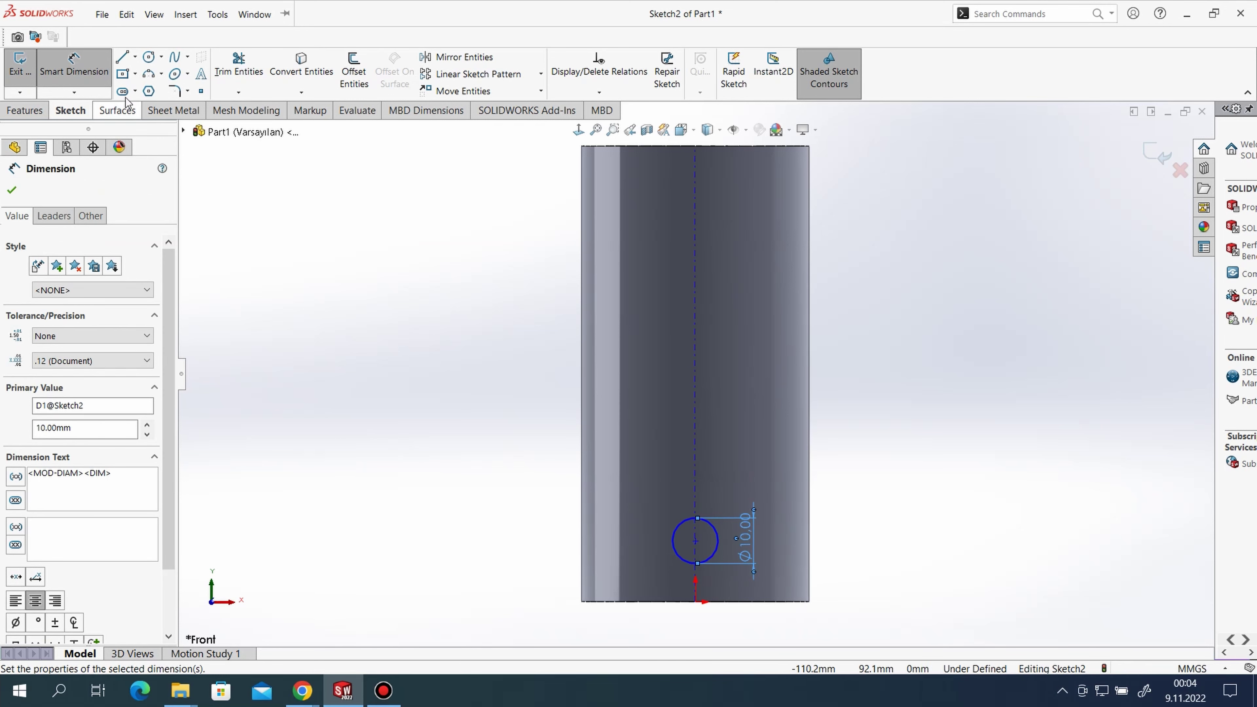
click(73, 67)
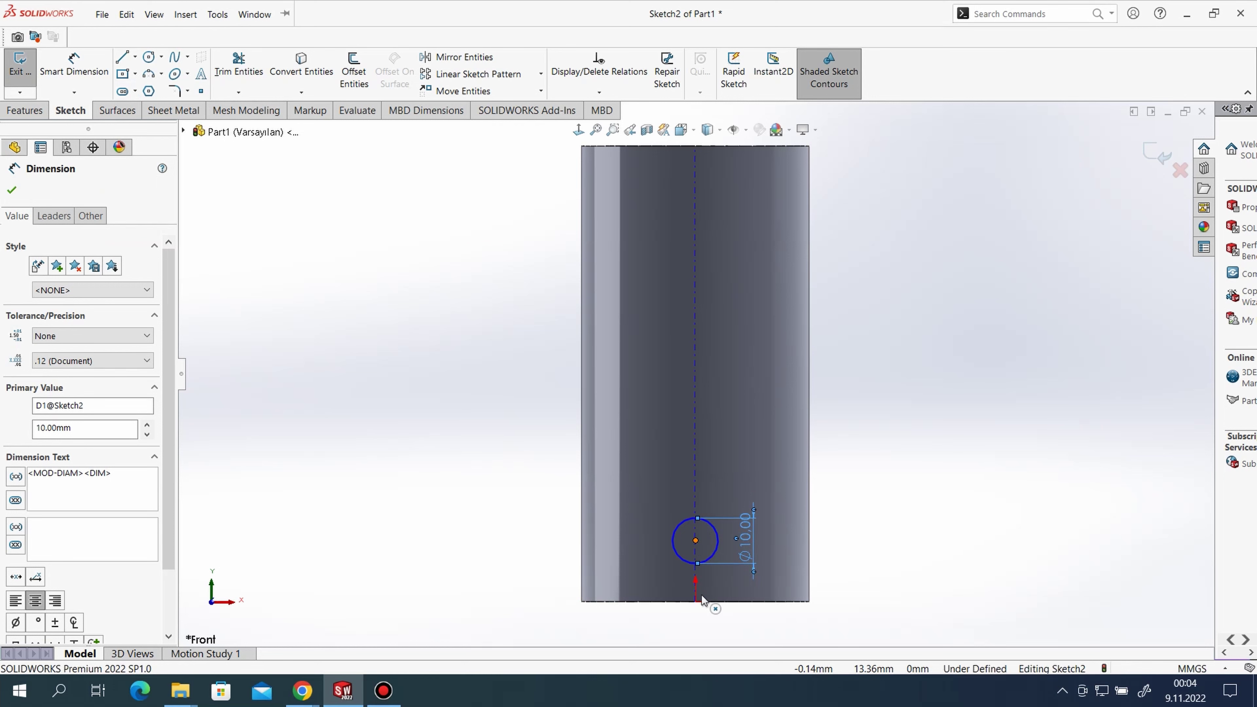
Dimension the circle centre 10 mm from the origin.
click(695, 541)
click(695, 601)
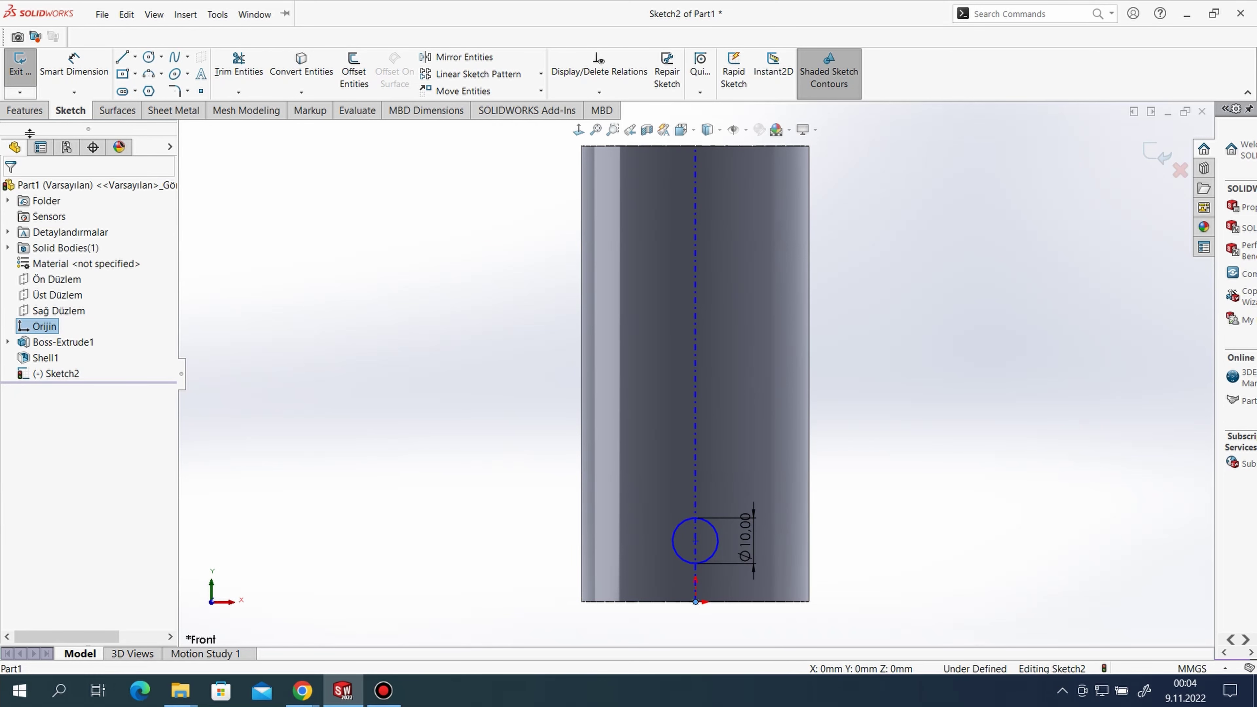
click(70, 73)
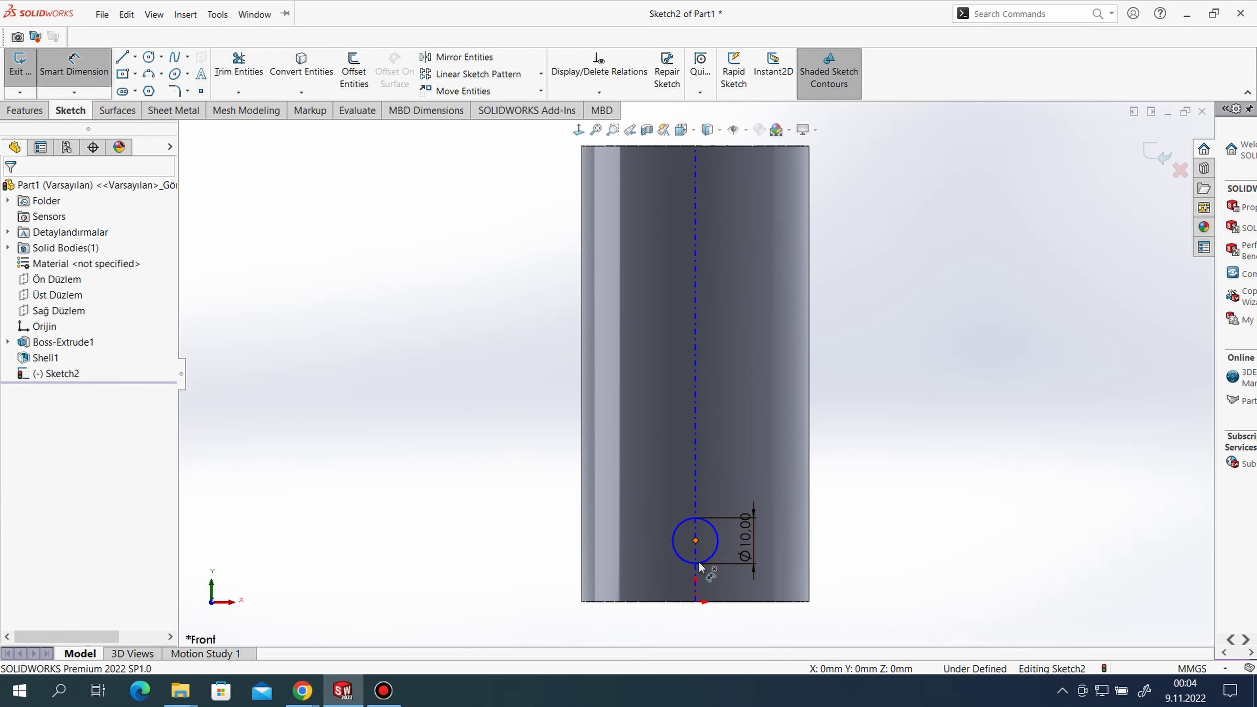
click(695, 541)
click(695, 602)
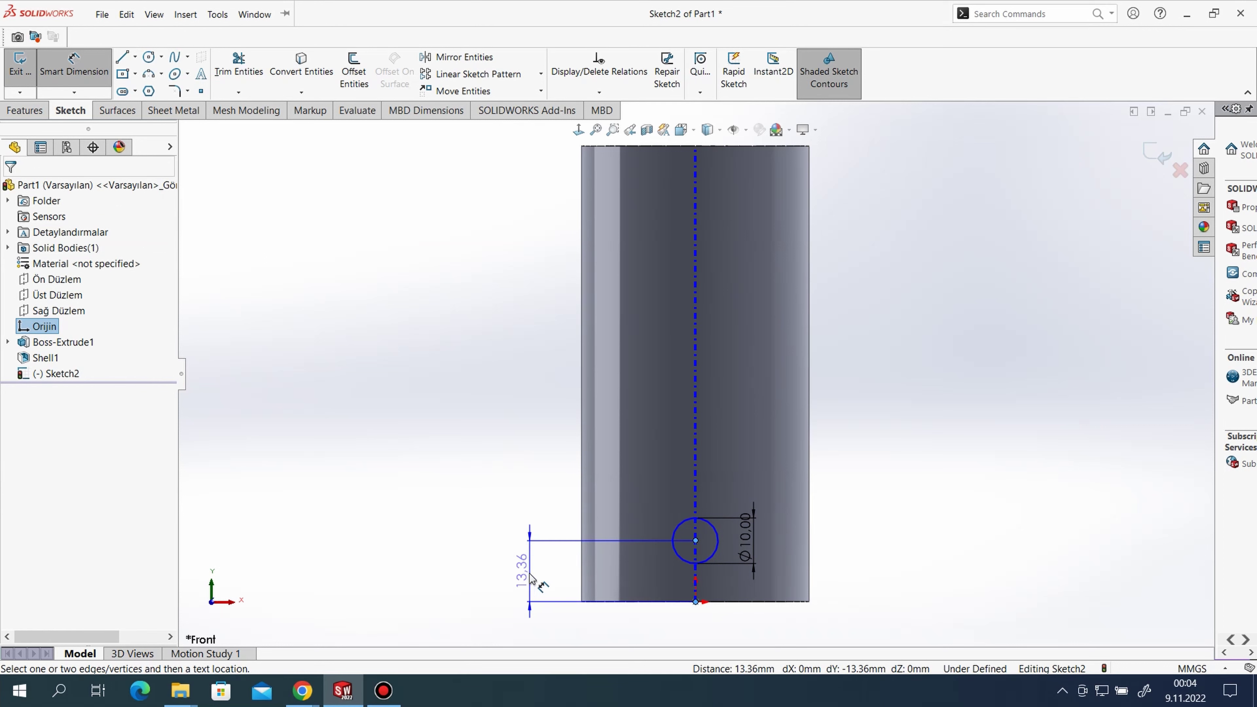
click(531, 575)
text(10)
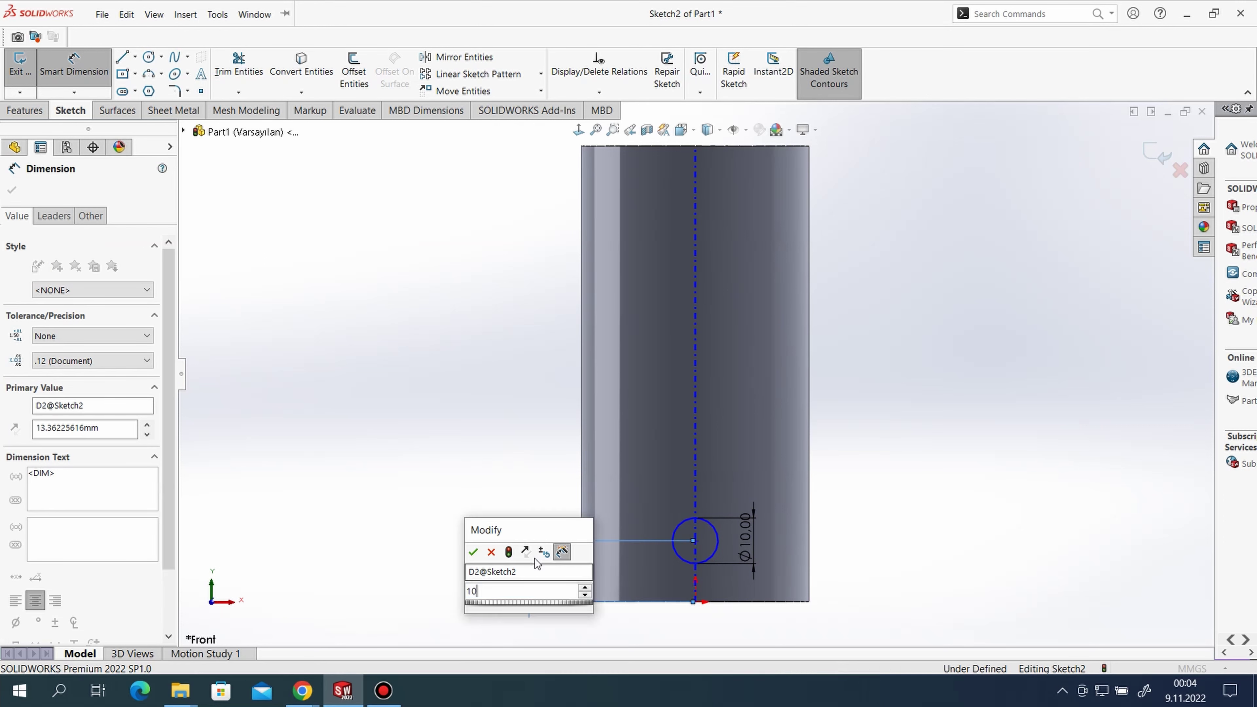
key(Return)
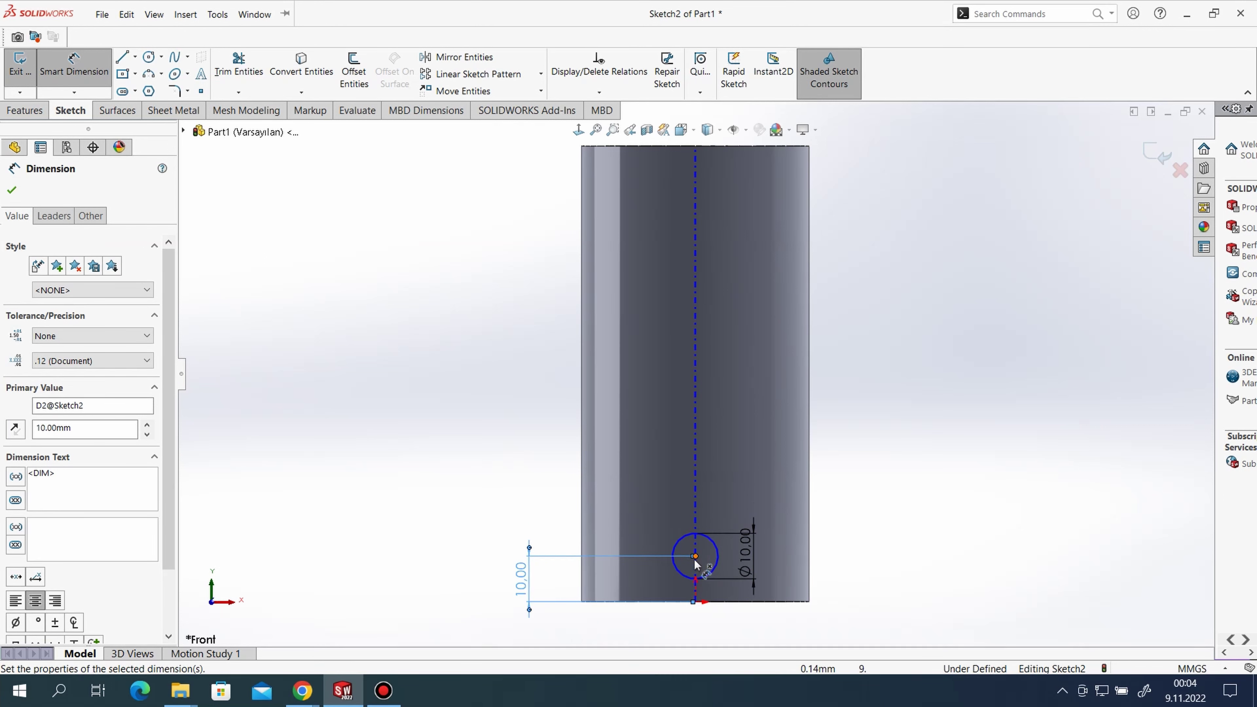
Add a Vertical relation between the circle centre and the origin.
click(695, 556)
click(696, 602)
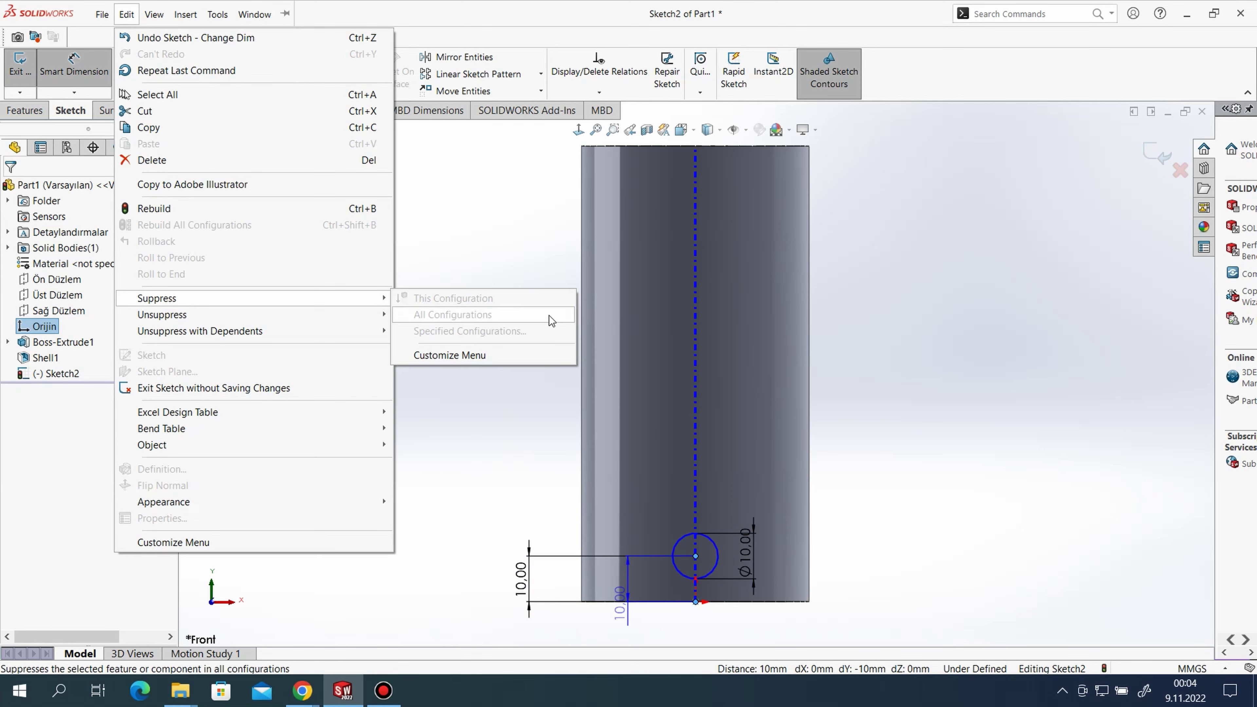
click(544, 265)
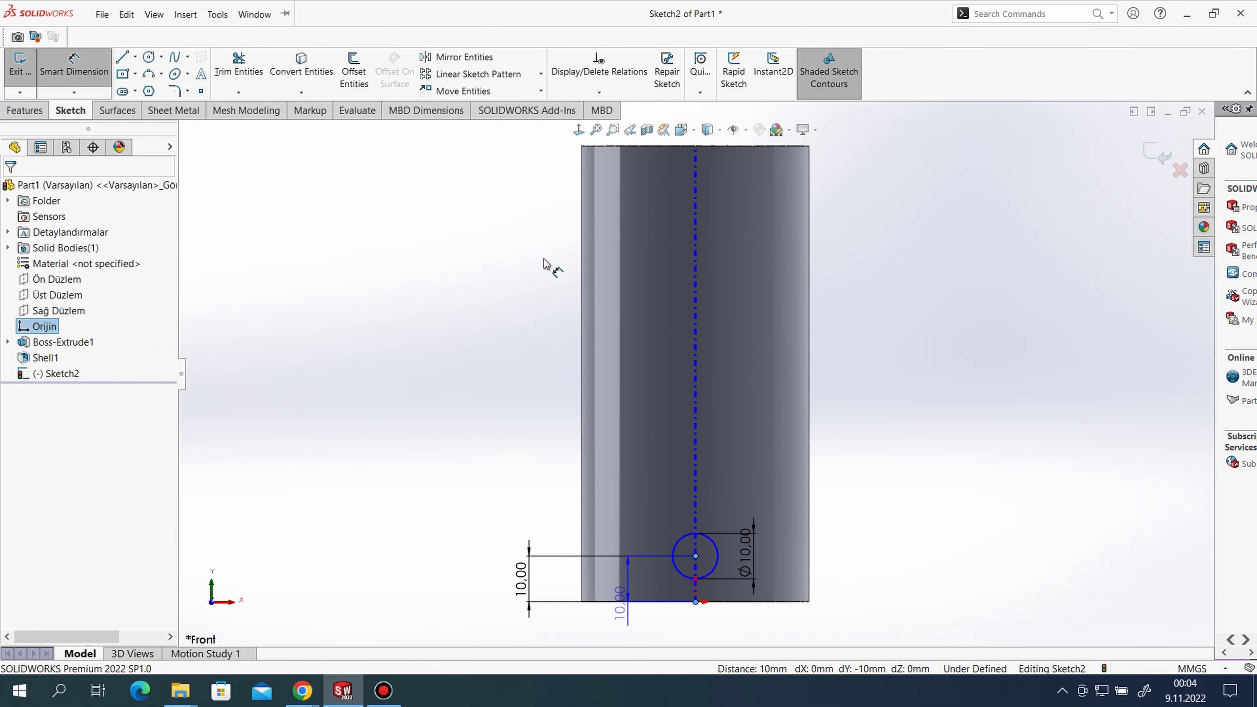
right_click(432, 245)
click(221, 258)
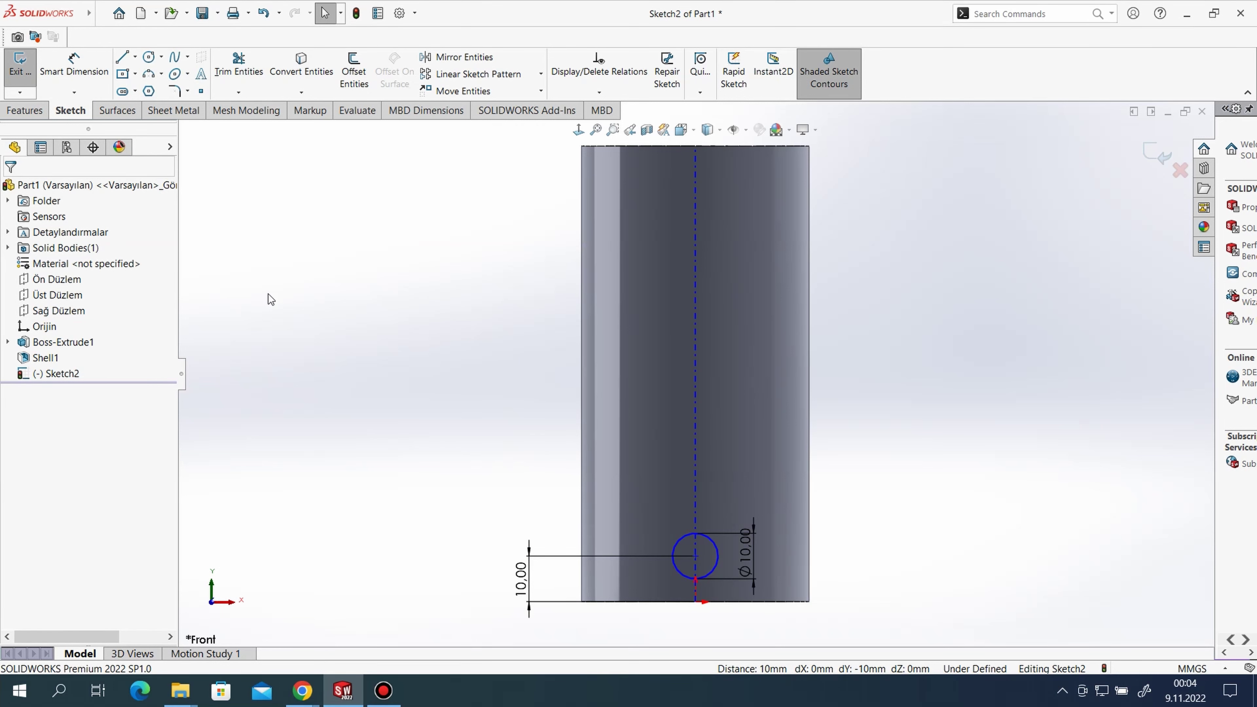
click(696, 564)
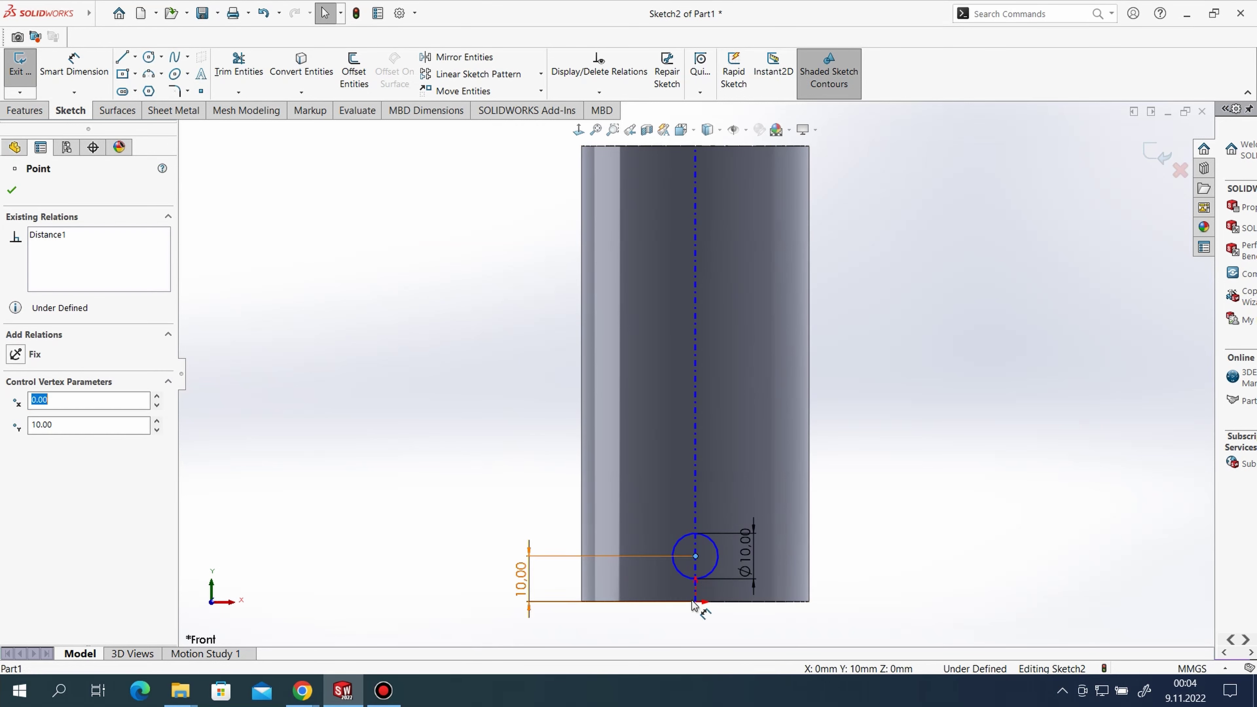
ctrl+click(695, 601)
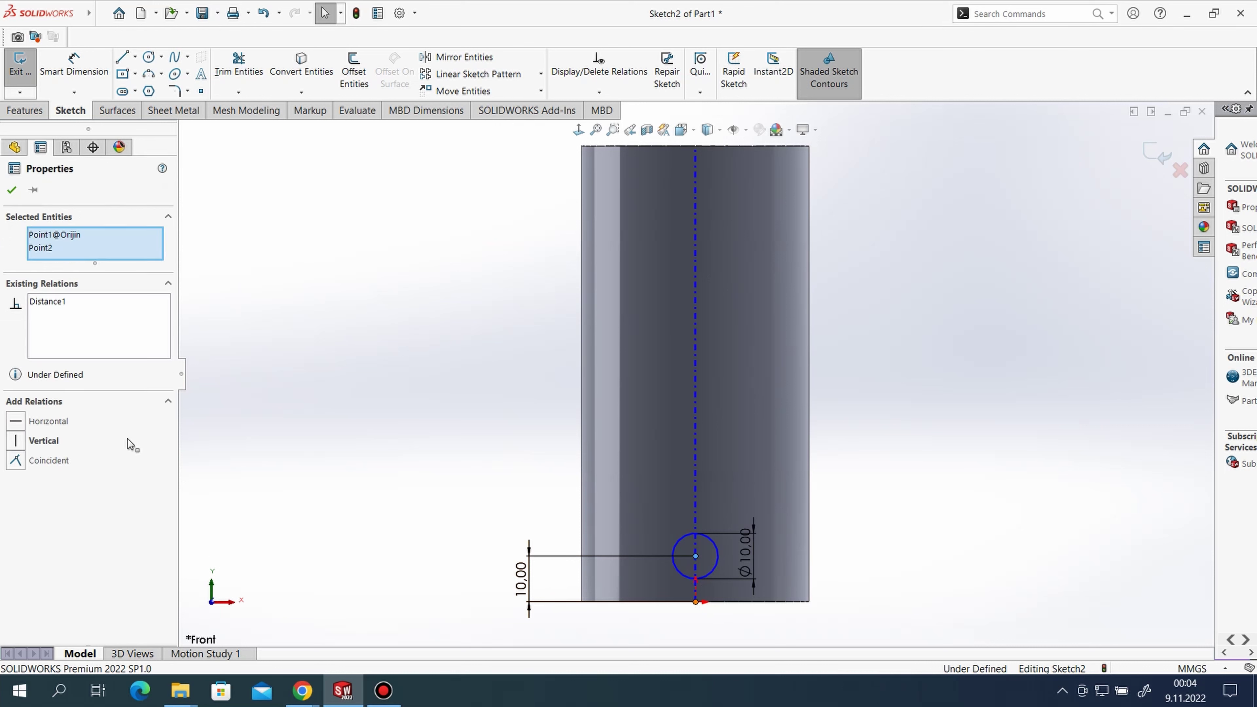
click(18, 442)
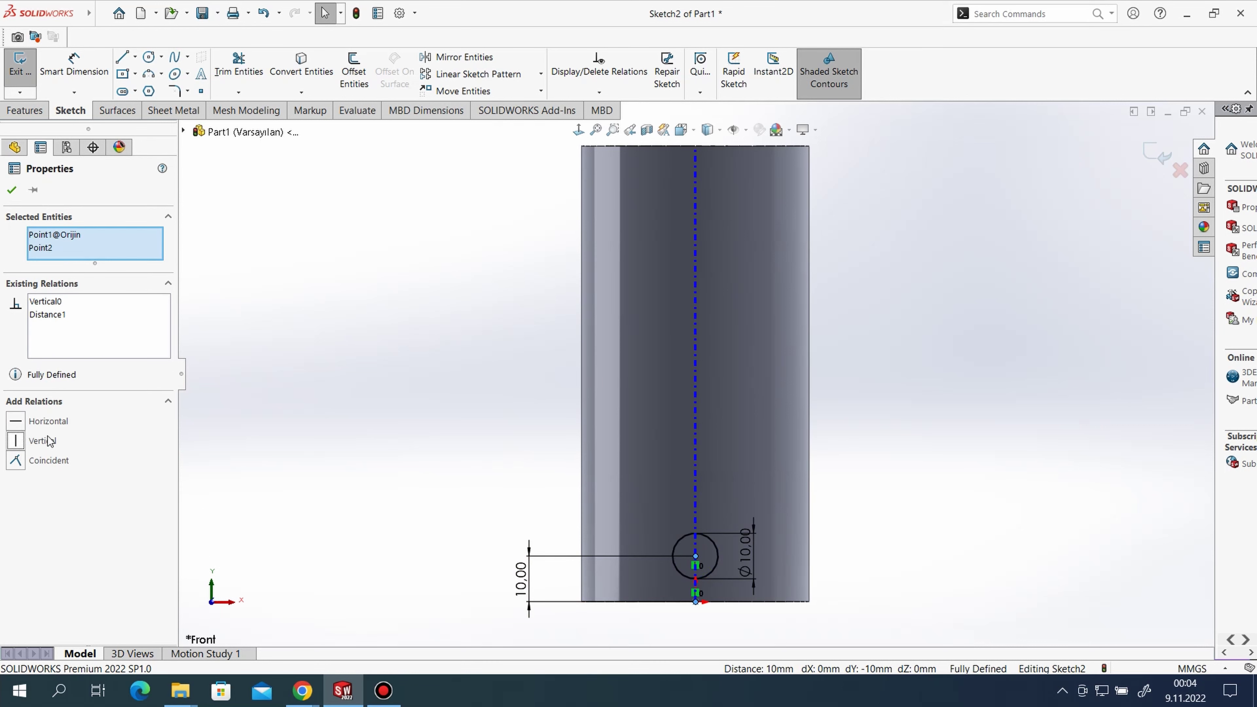
click(12, 190)
Cut the Ø10 circle 44 mm blind through the tube wall as Cut-Extrude1.
click(22, 111)
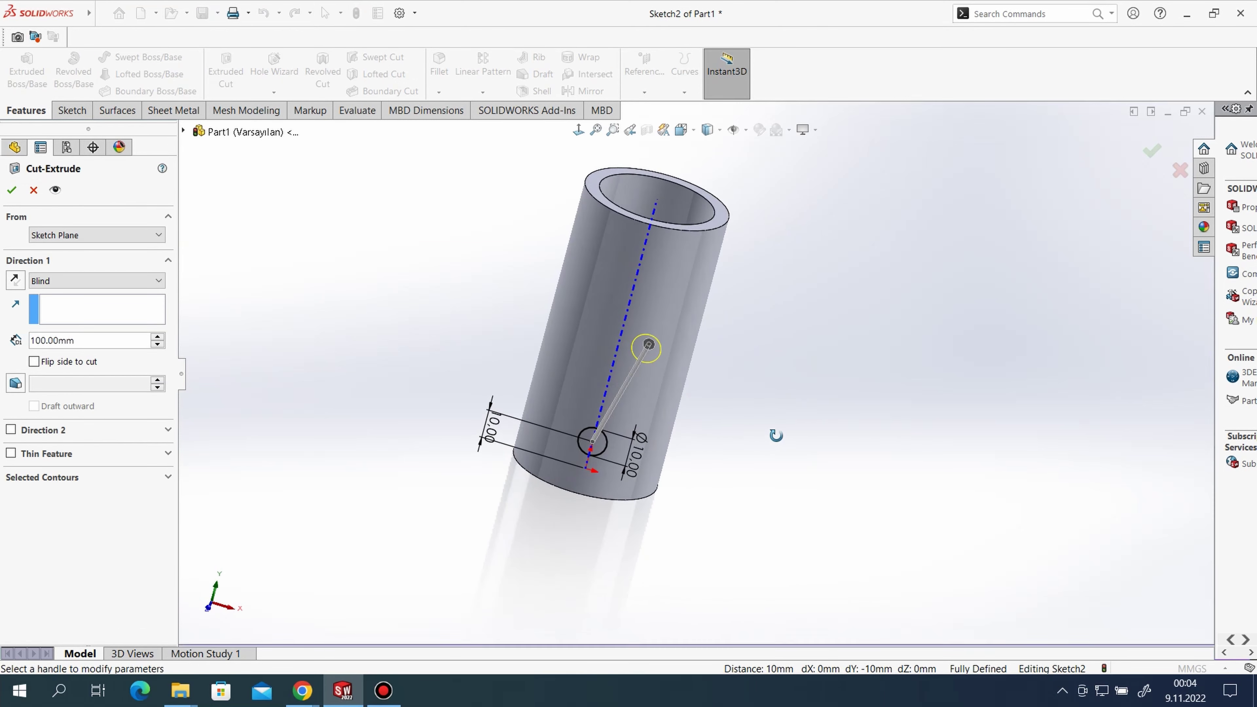
drag(937, 420, 781, 433)
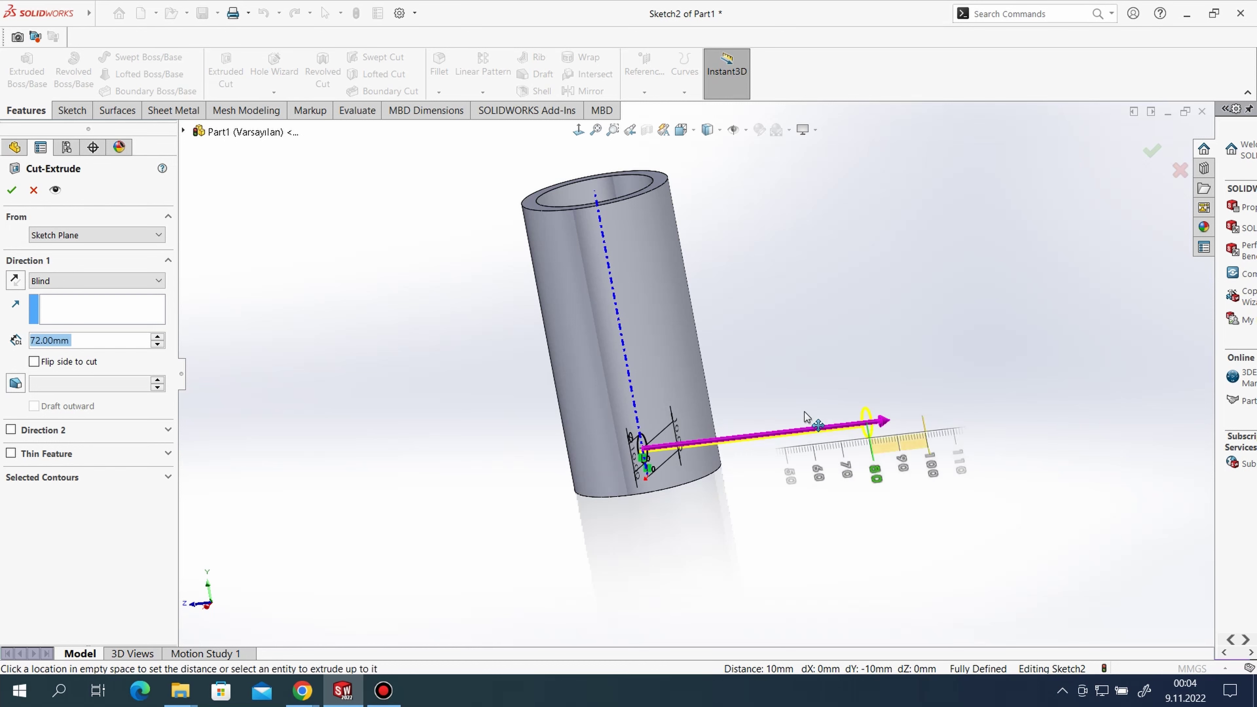
click(11, 190)
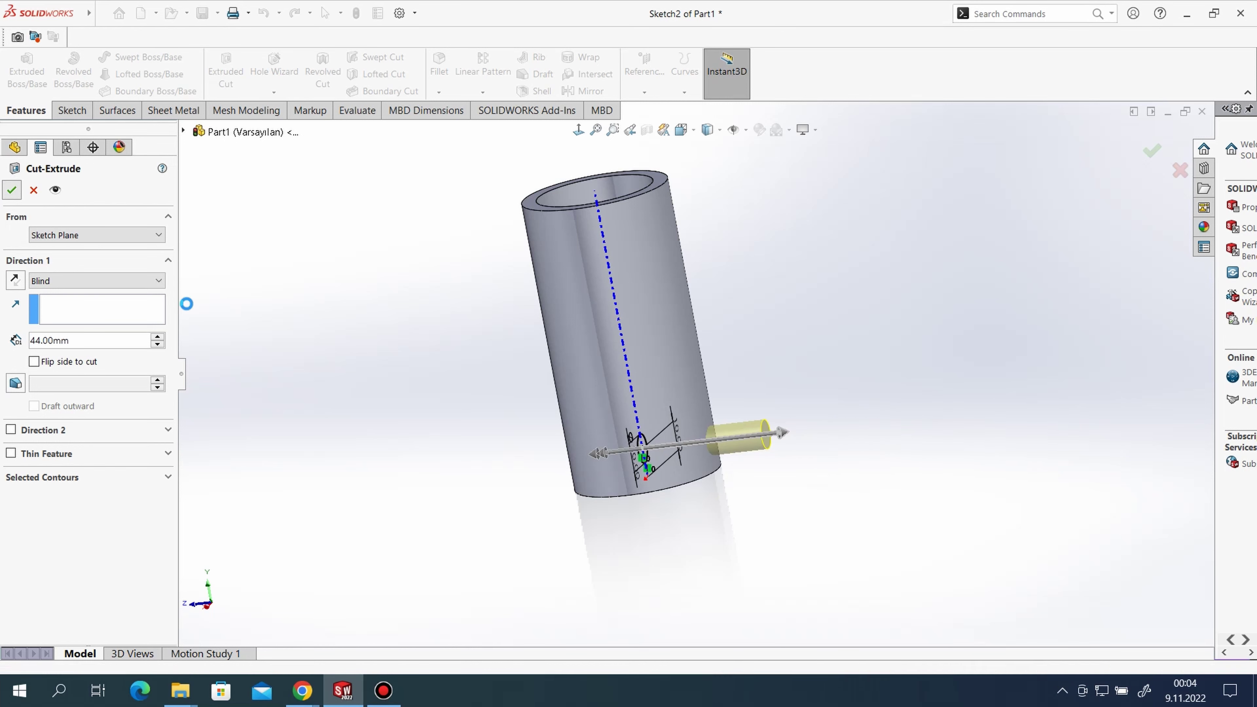
click(420, 459)
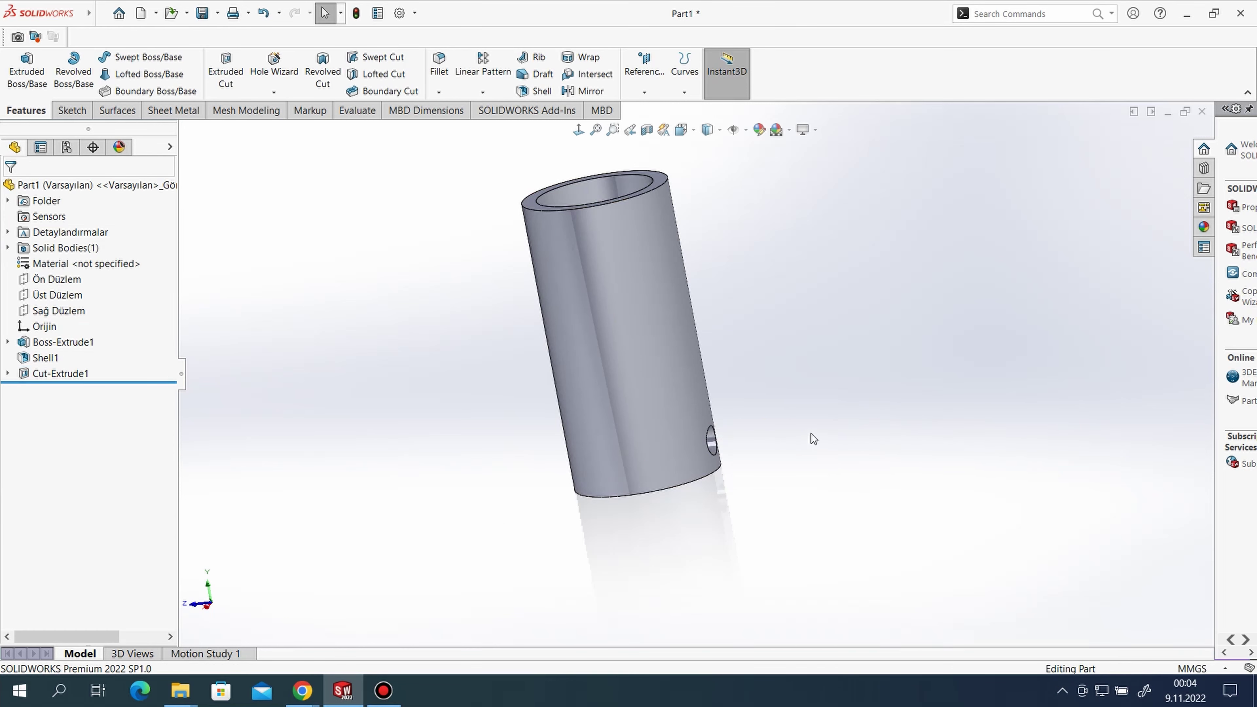
mouse_move(791, 342)
middle_down()
mouse_move(658, 367)
mouse_move(699, 416)
middle_up()
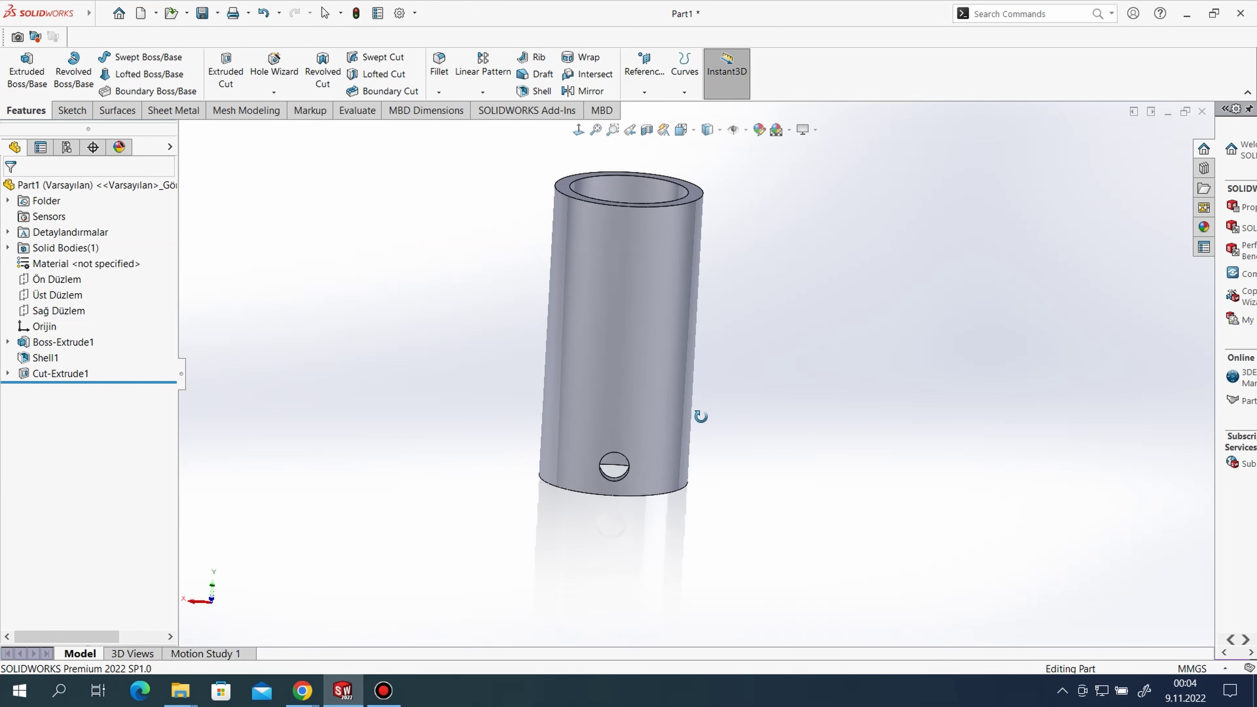
Start a linear pattern of Cut-Extrude1, initially along the front plane at 80 mm.
click(479, 77)
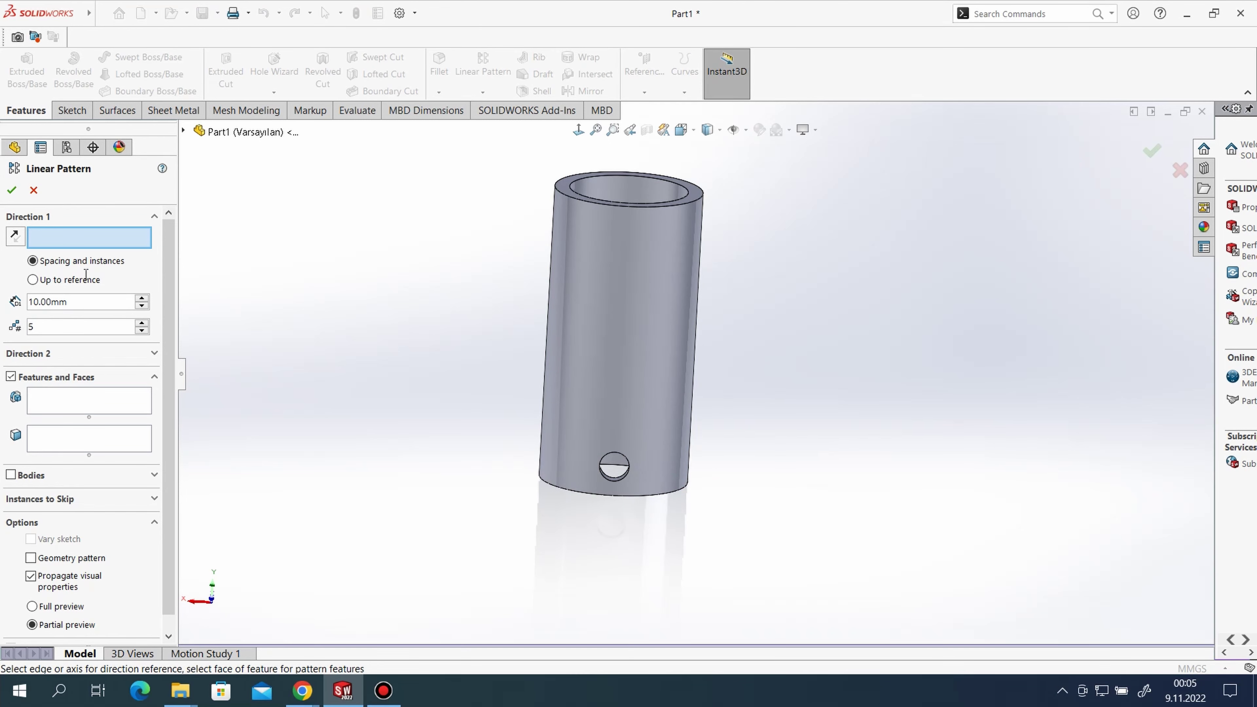
click(183, 130)
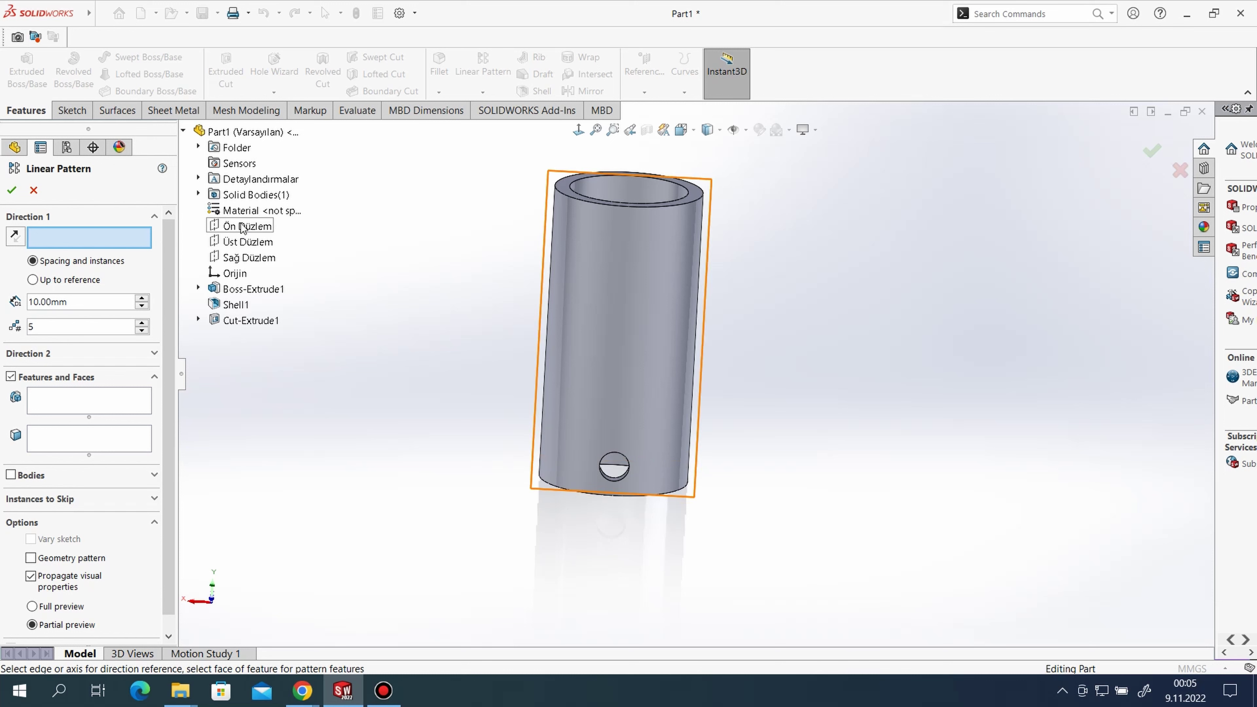
click(243, 227)
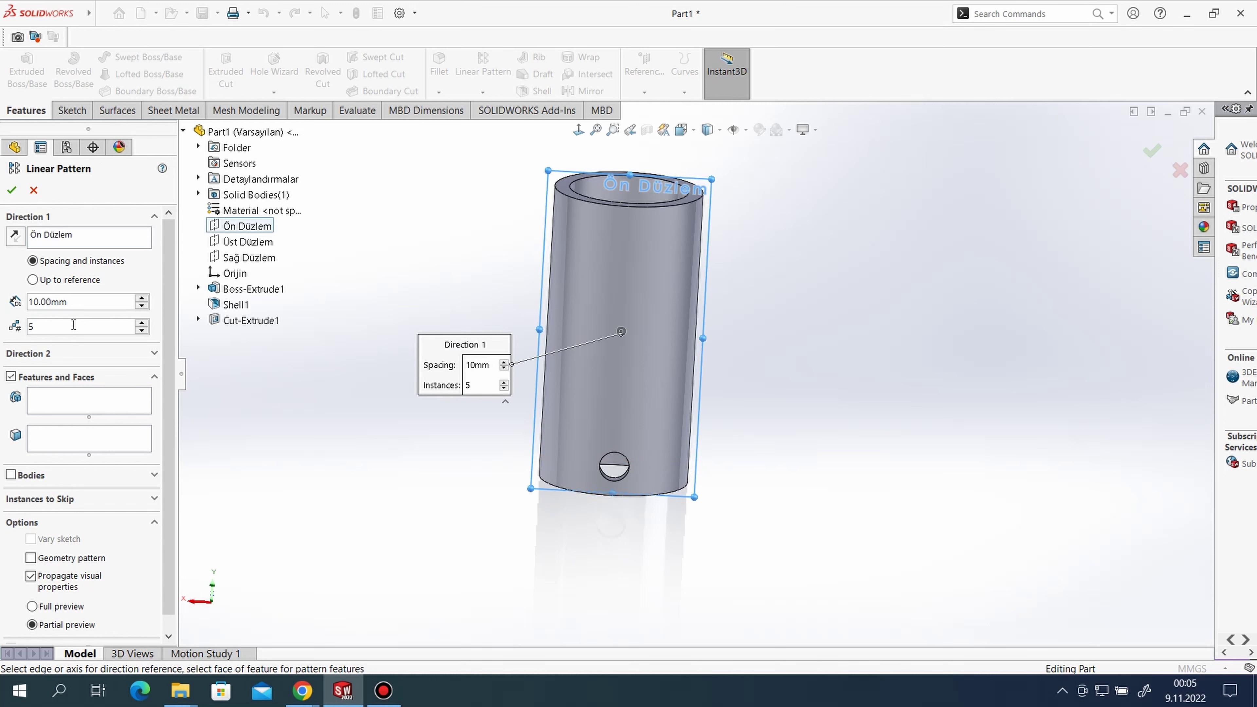
click(66, 399)
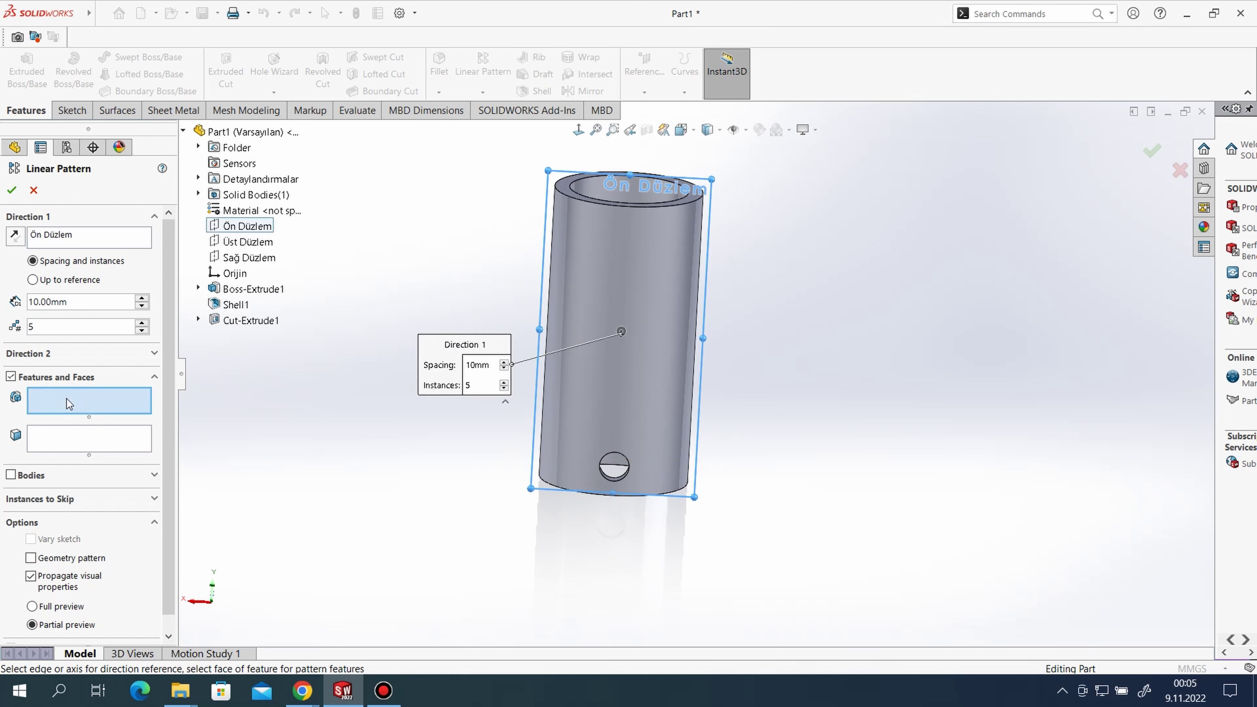
click(231, 321)
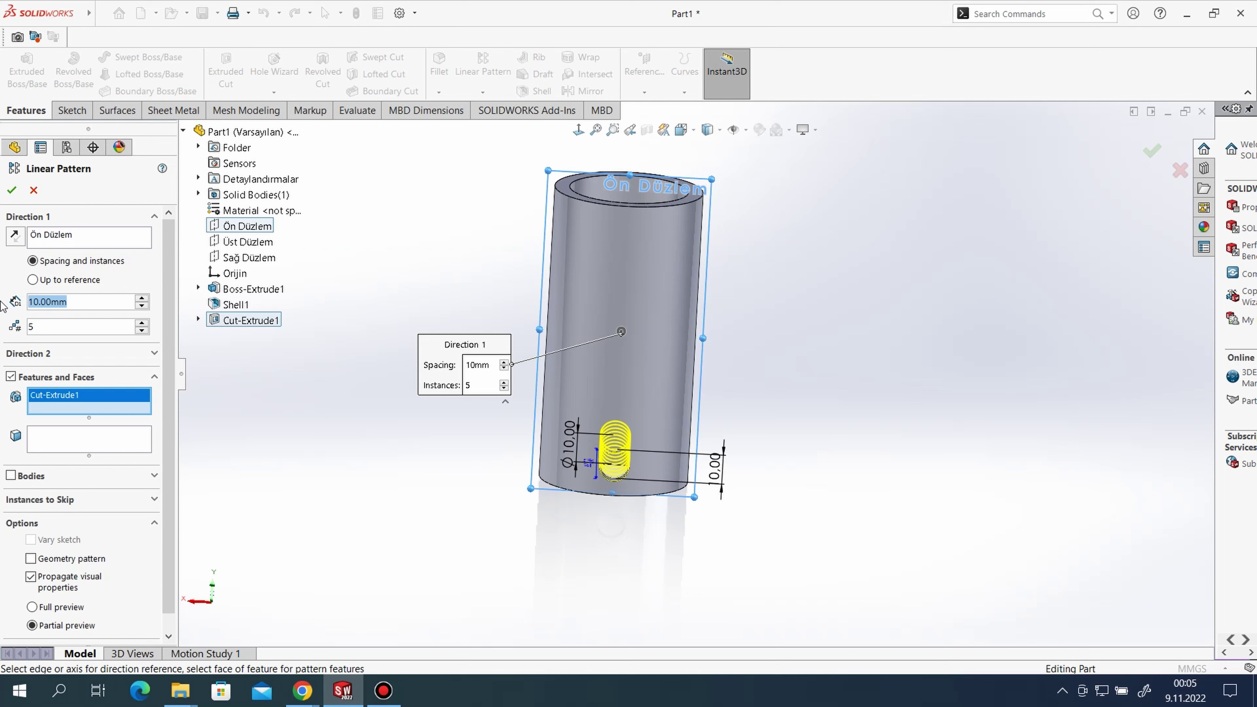
text(80)
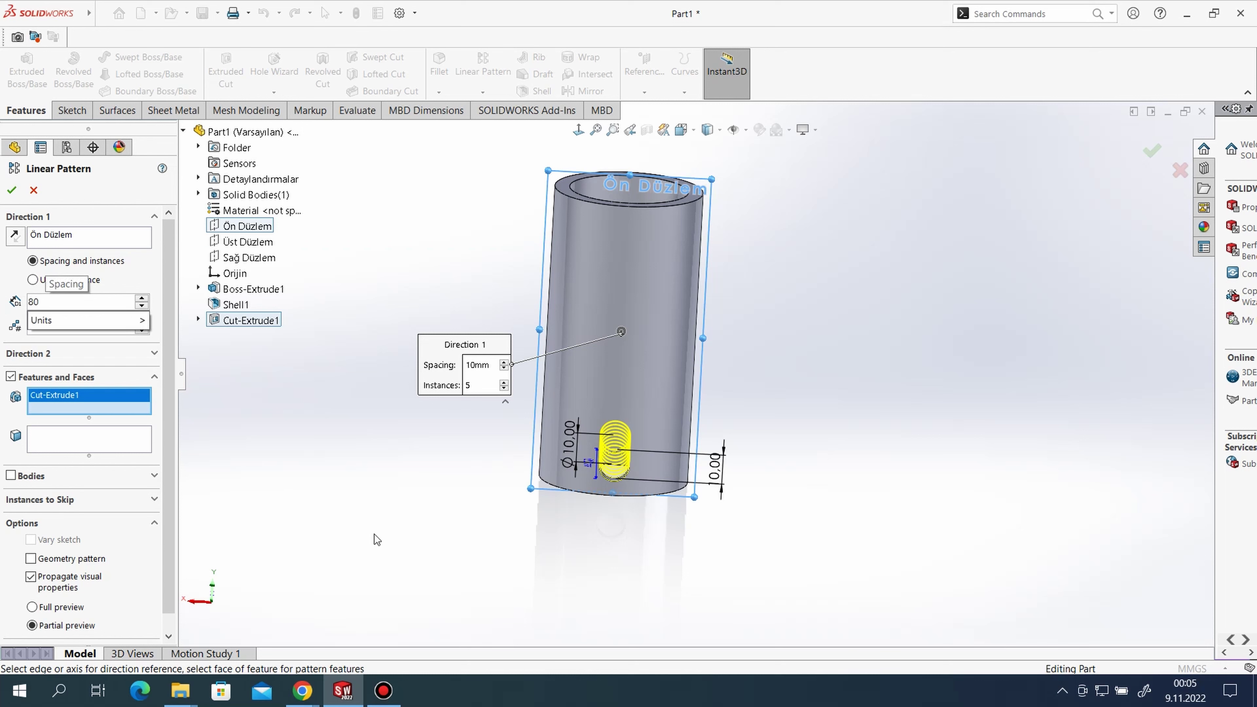
key(Return)
middle_drag(359, 497, 357, 520)
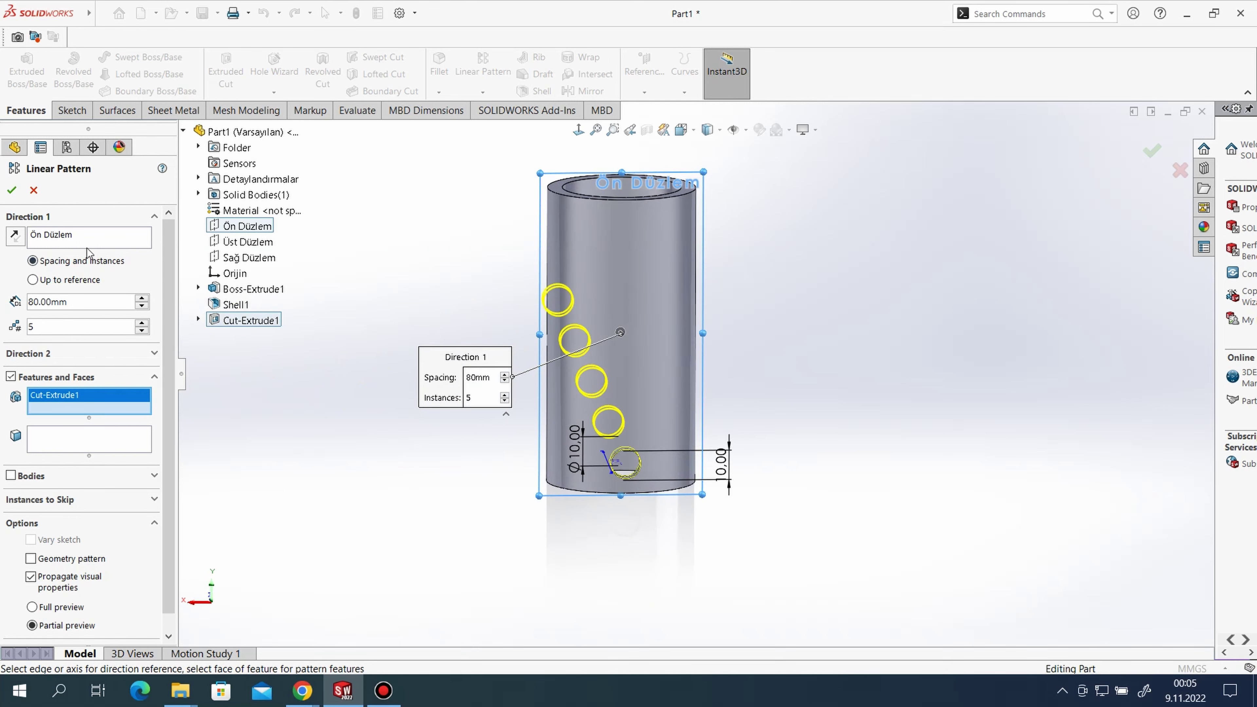
Run the holes along Üst Düzlem at 20 mm spacing, five instances, and accept.
click(74, 238)
click(227, 243)
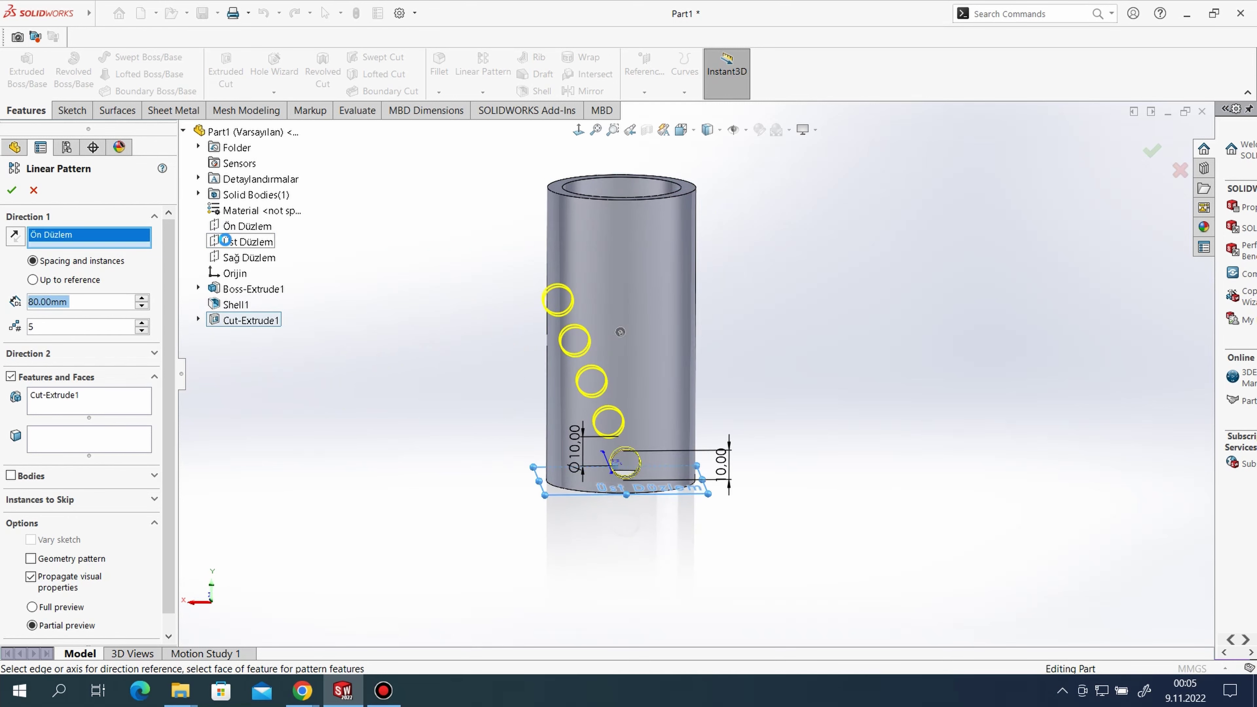
mouse_move(421, 477)
middle_down()
mouse_move(533, 493)
mouse_move(460, 485)
middle_up()
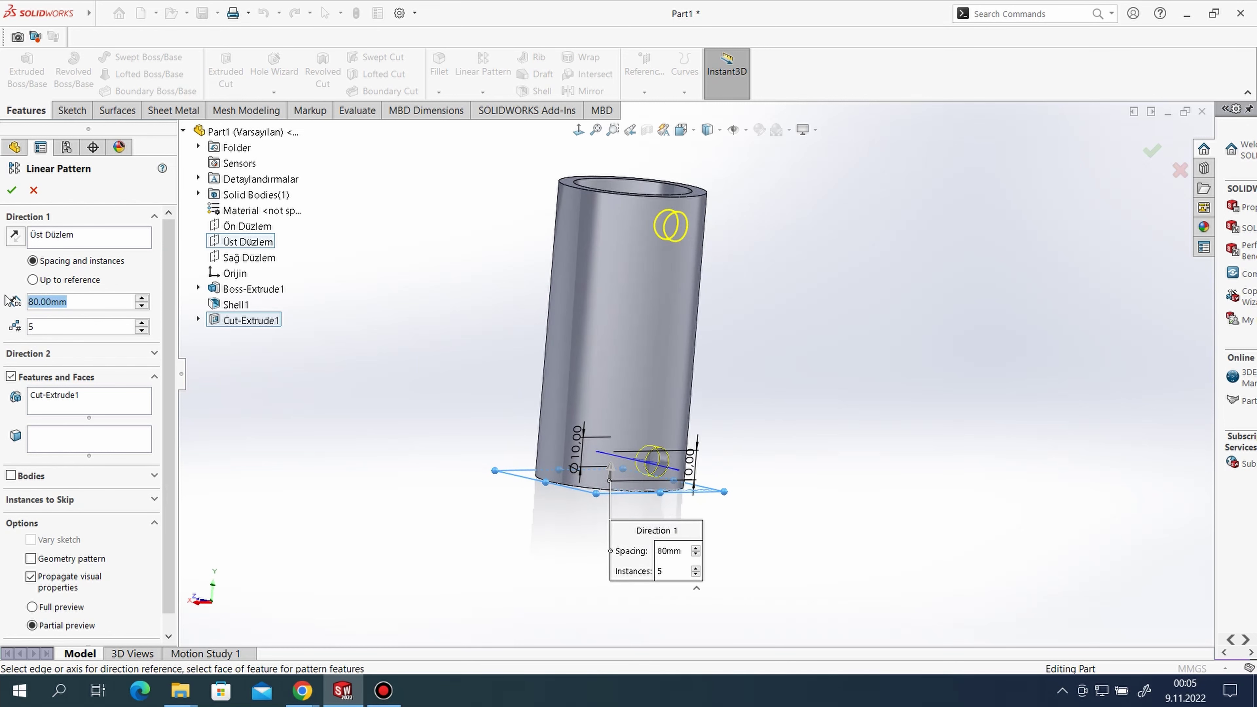
text(010)
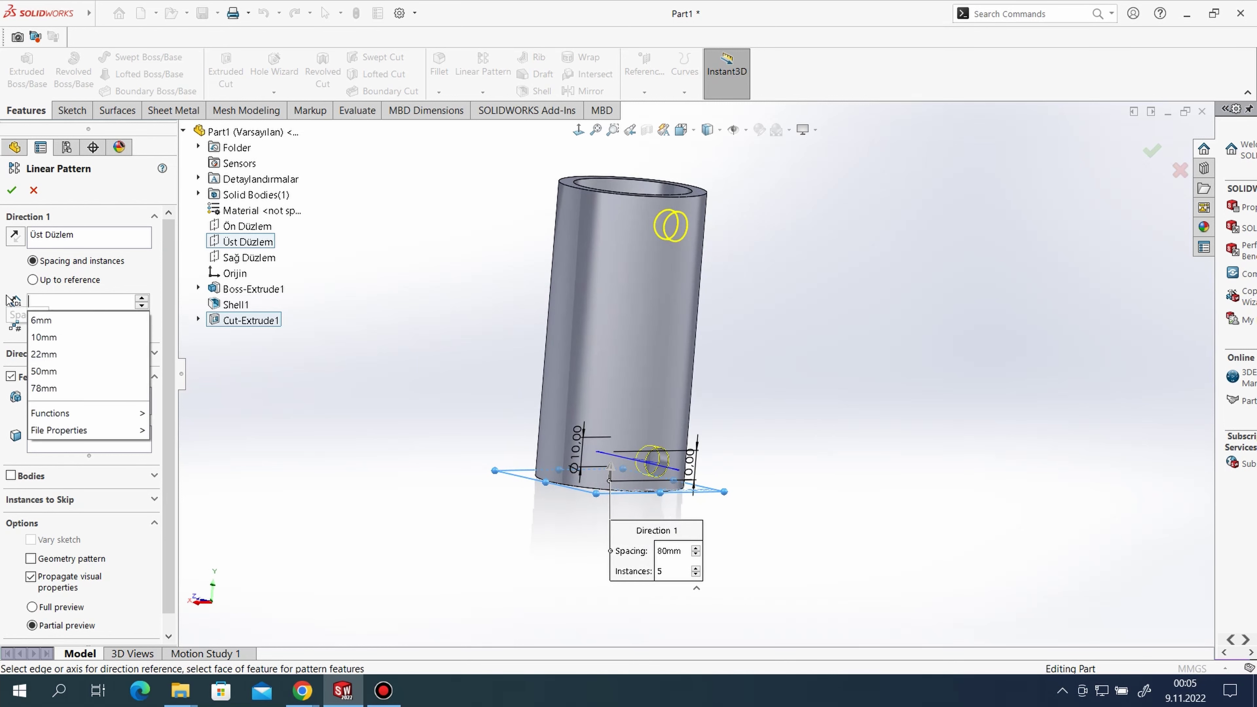
key(Return)
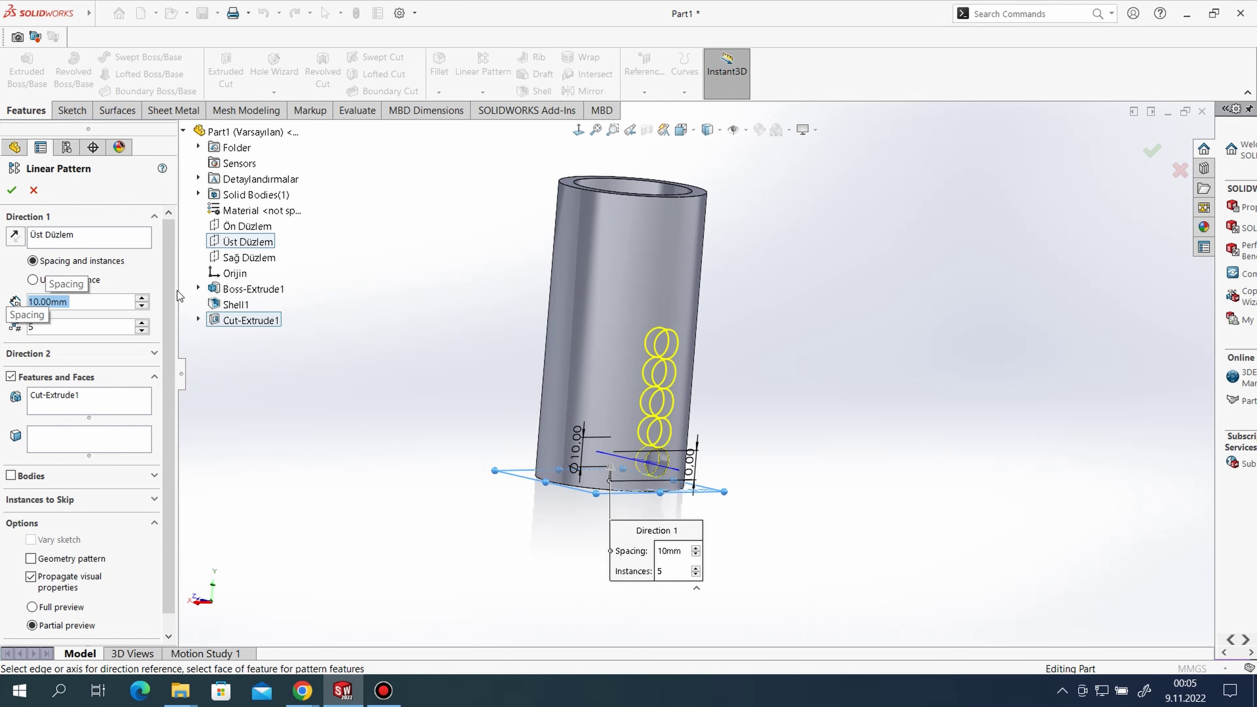
middle_drag(318, 458, 183, 378)
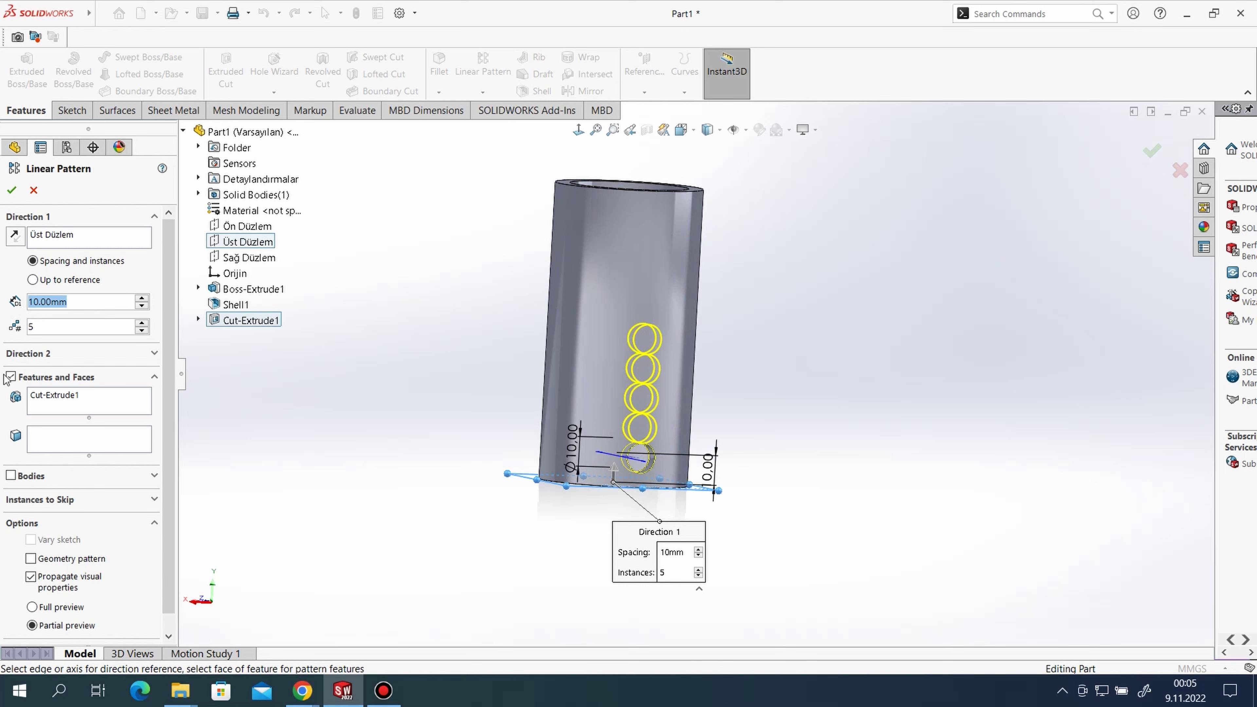
text(20)
key(Return)
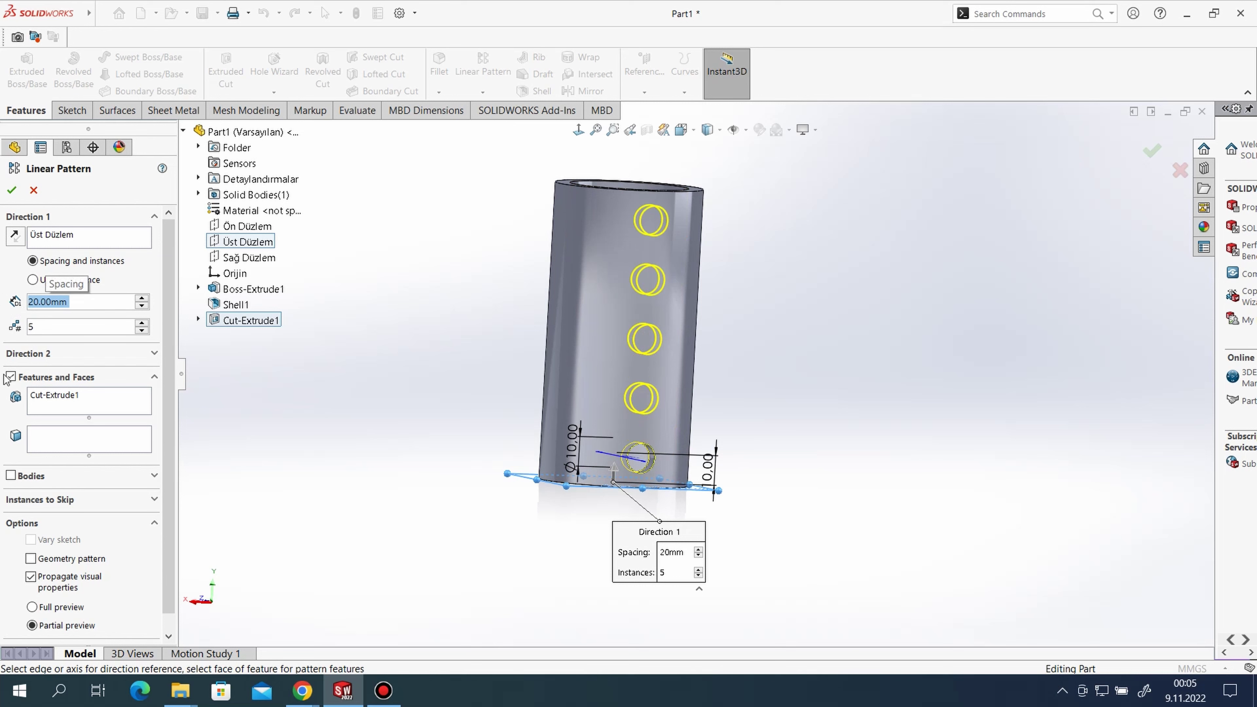
mouse_move(326, 472)
middle_down()
mouse_move(334, 486)
mouse_move(381, 463)
mouse_move(423, 508)
middle_up()
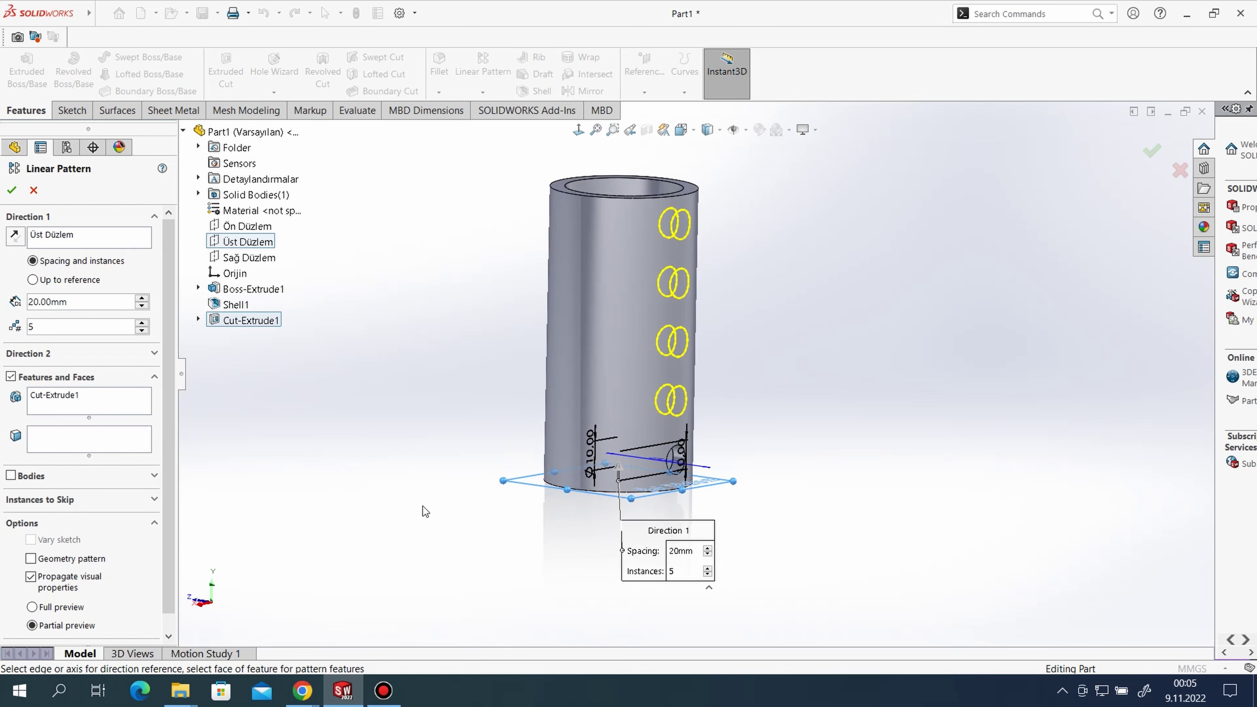
click(11, 196)
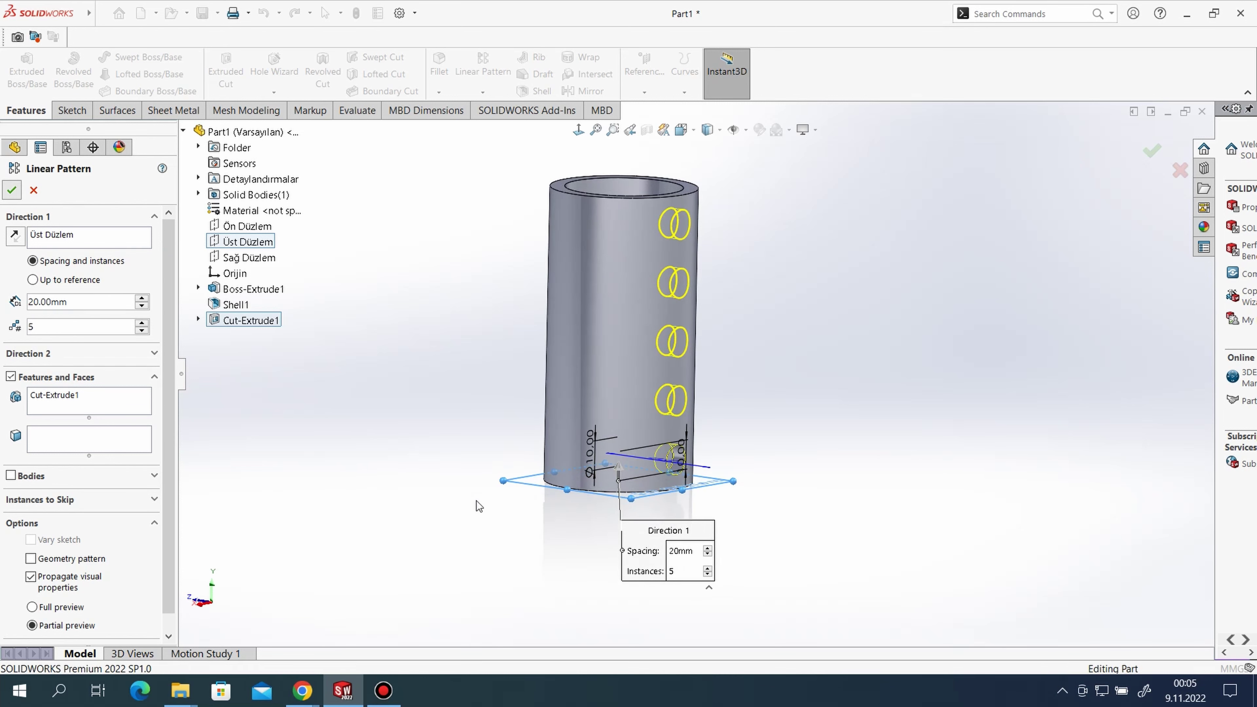
mouse_move(899, 479)
middle_down()
mouse_move(831, 444)
mouse_move(752, 454)
mouse_move(822, 448)
mouse_move(889, 469)
mouse_move(889, 484)
middle_up()
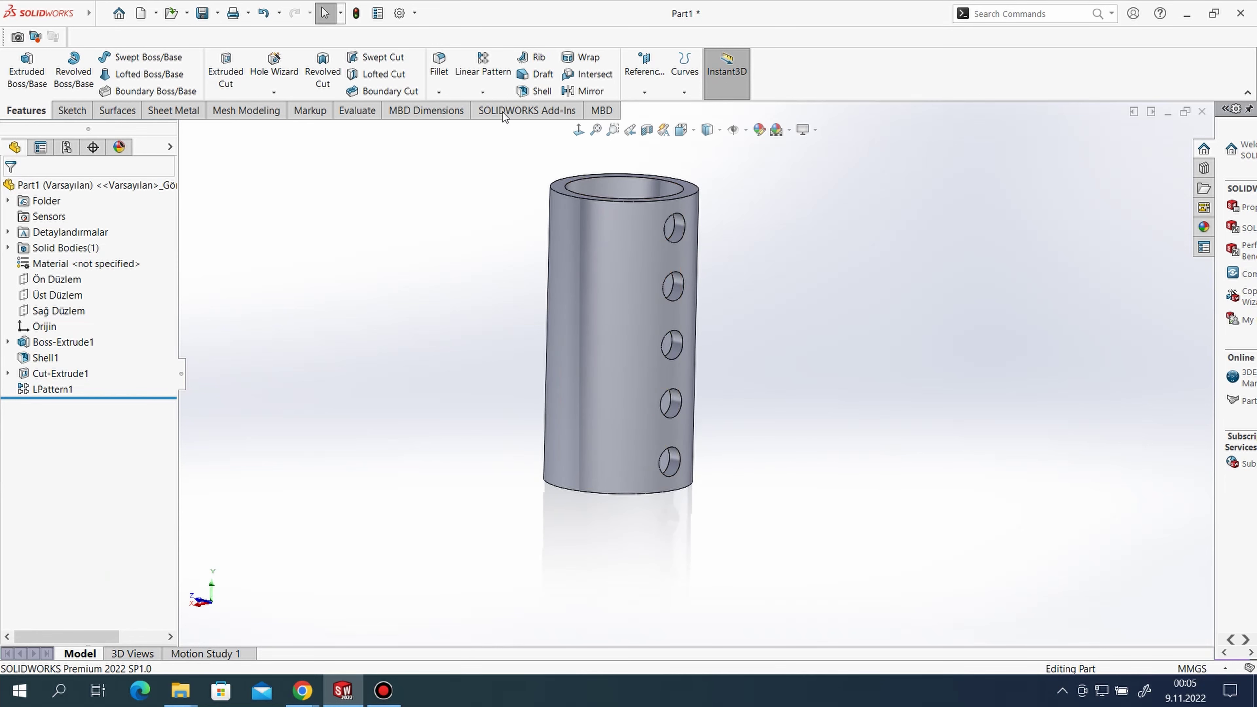
Start a Circular Pattern from the pattern dropdown and begin choosing its axis.
click(482, 92)
click(507, 124)
click(75, 241)
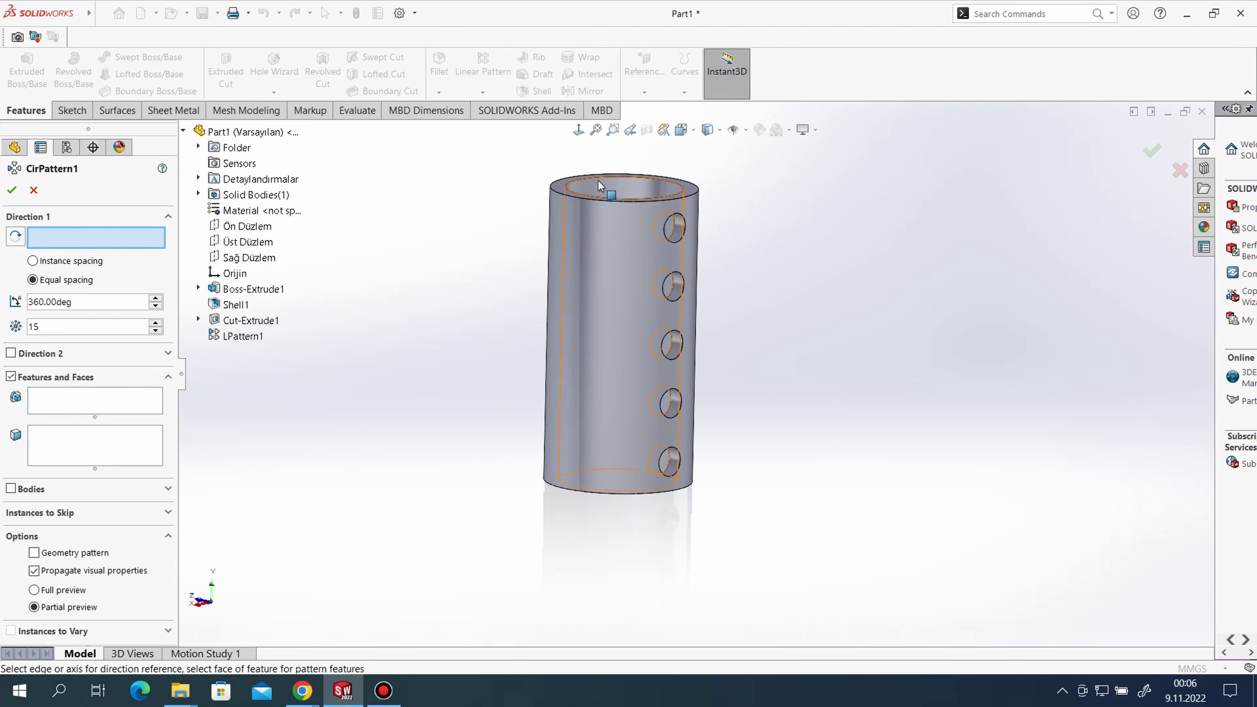
Pattern Cut-Extrude1 and LPattern1 eight times around the tube's top edge.
click(581, 185)
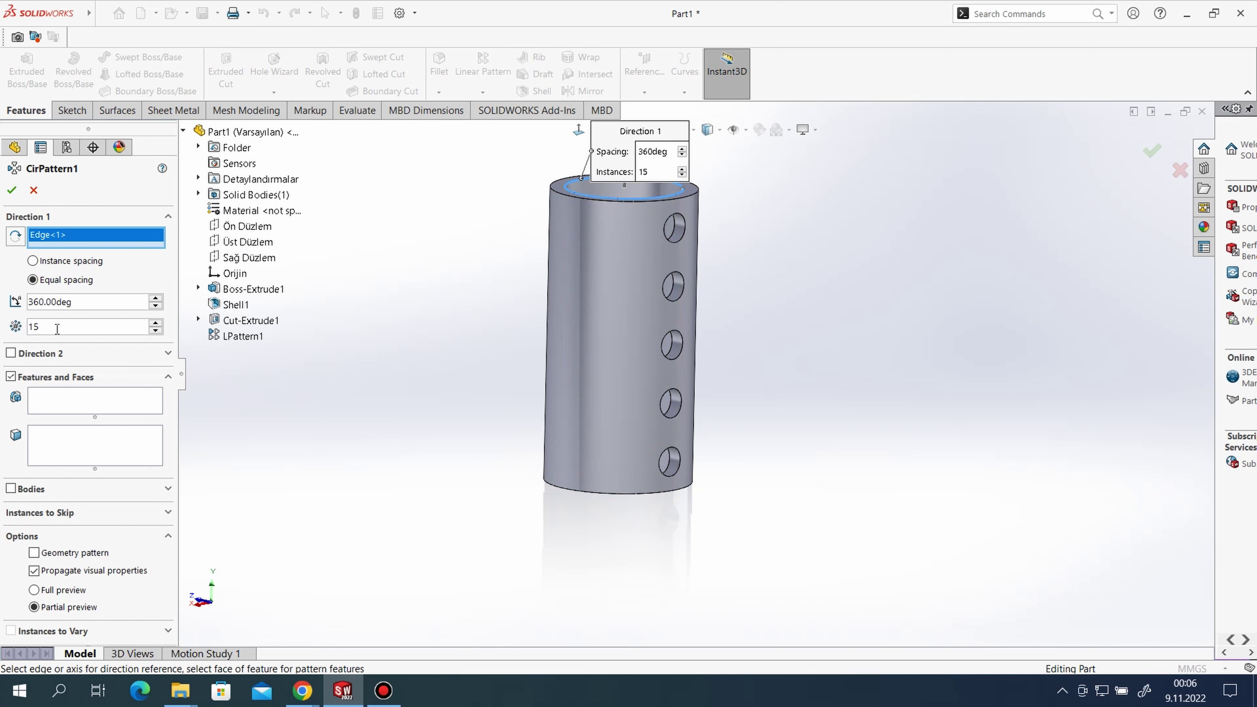
click(66, 401)
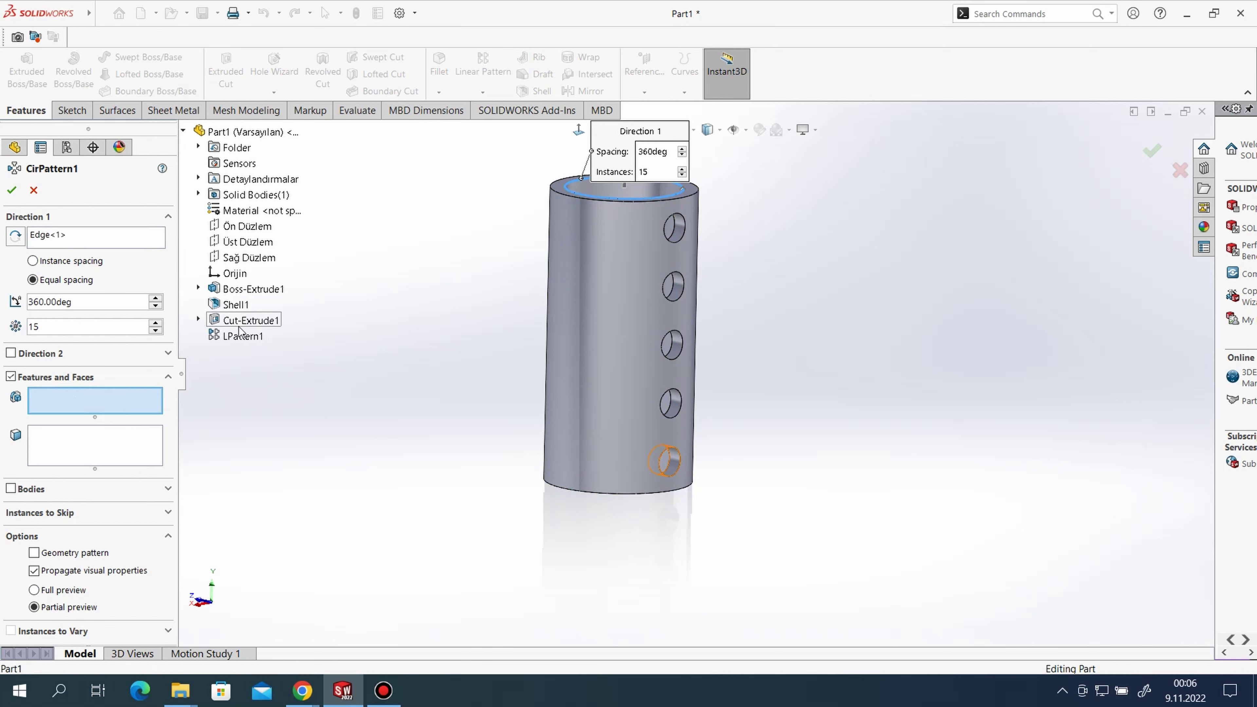
click(239, 326)
click(242, 337)
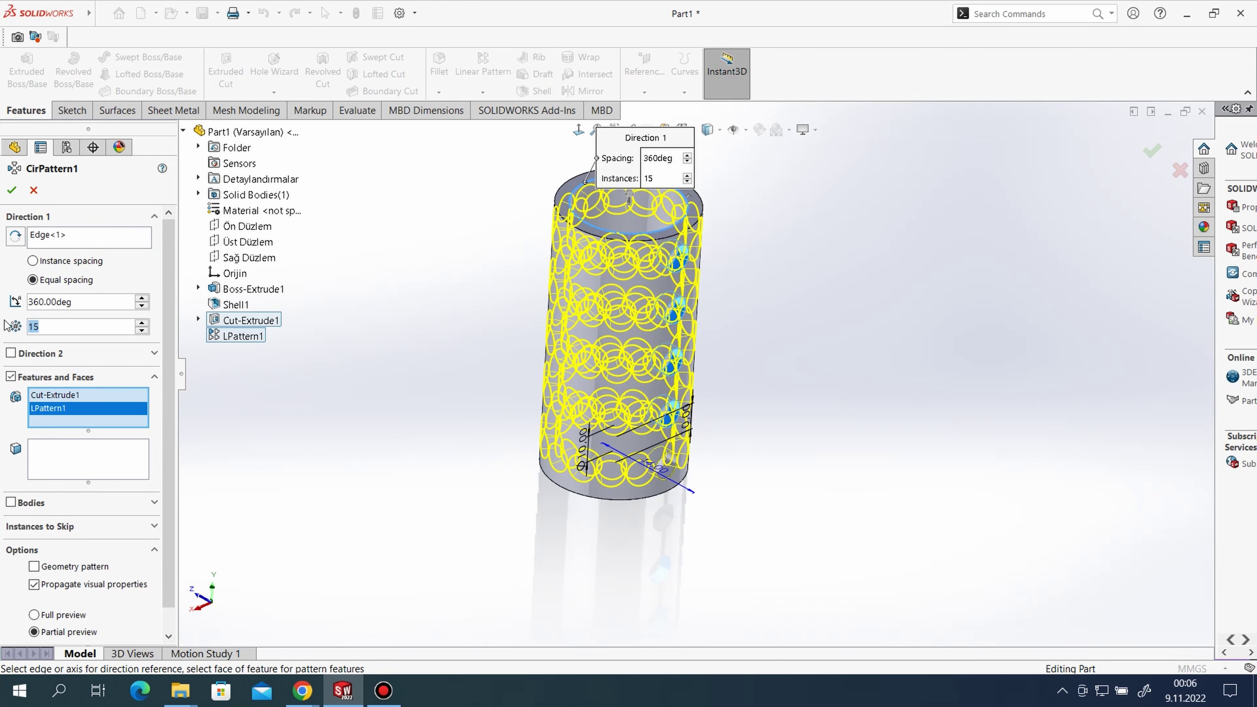
click(87, 326)
text(8)
key(Return)
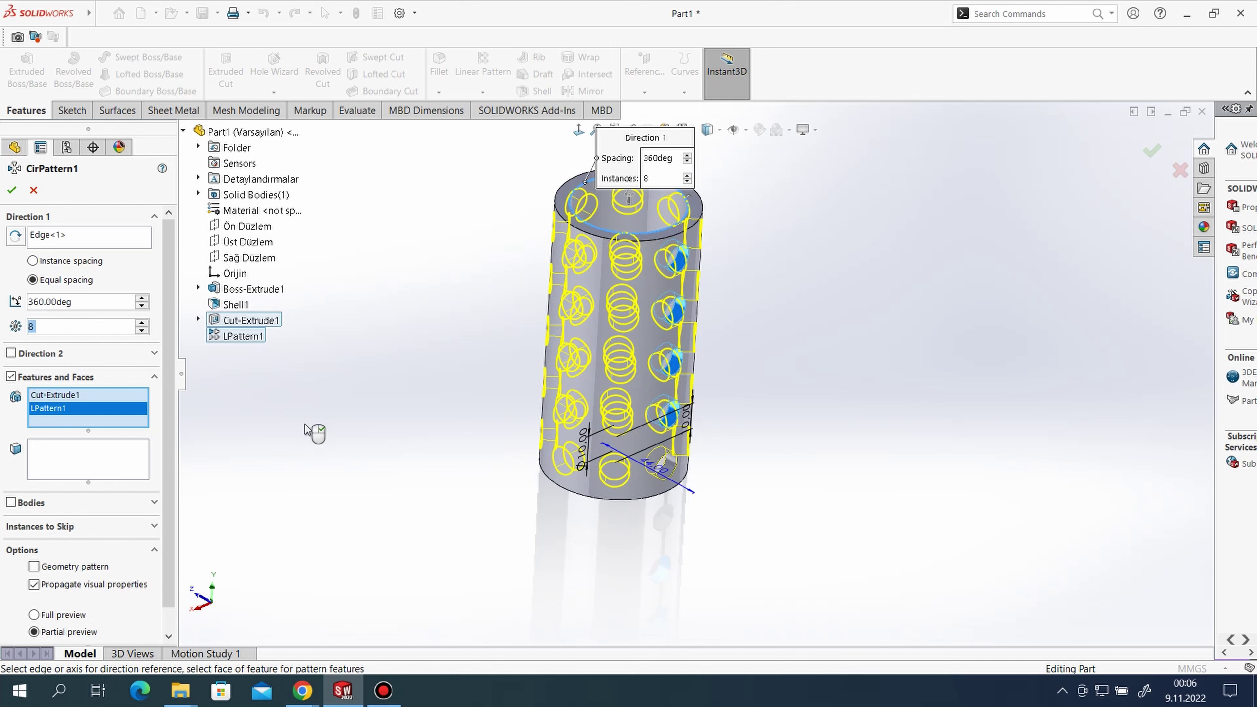
mouse_move(810, 521)
middle_down()
mouse_move(788, 474)
mouse_move(800, 492)
middle_up()
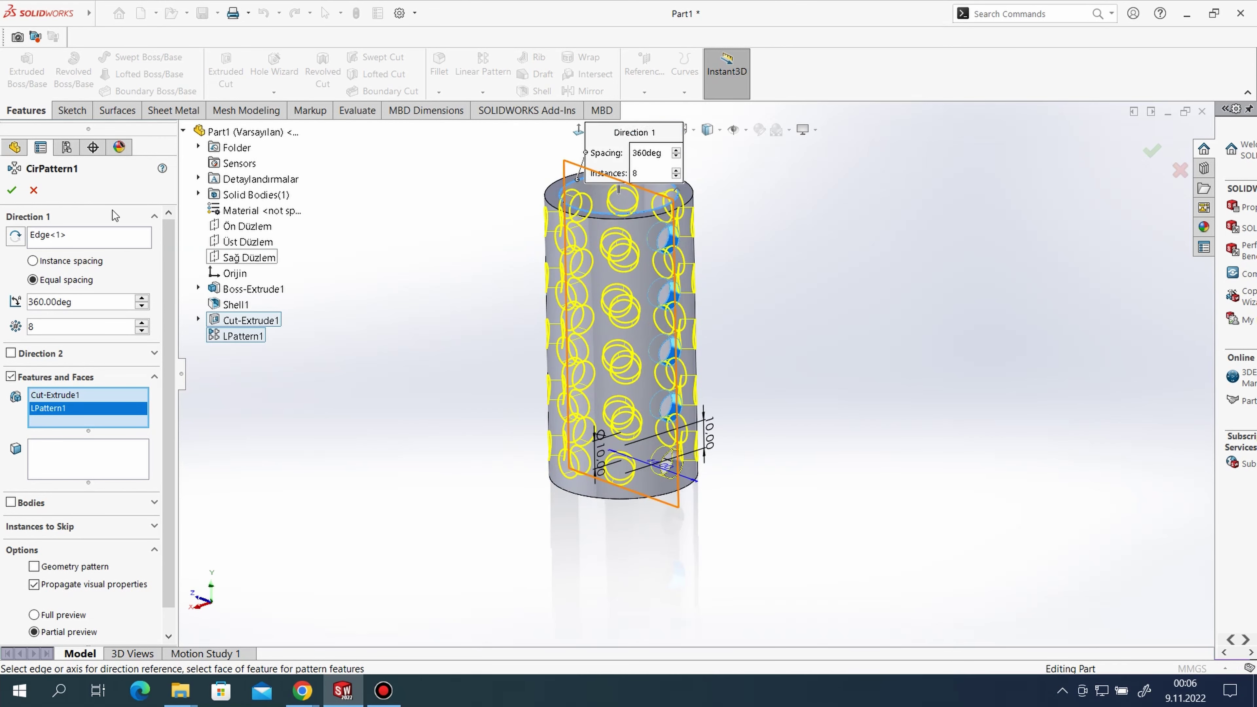
click(12, 190)
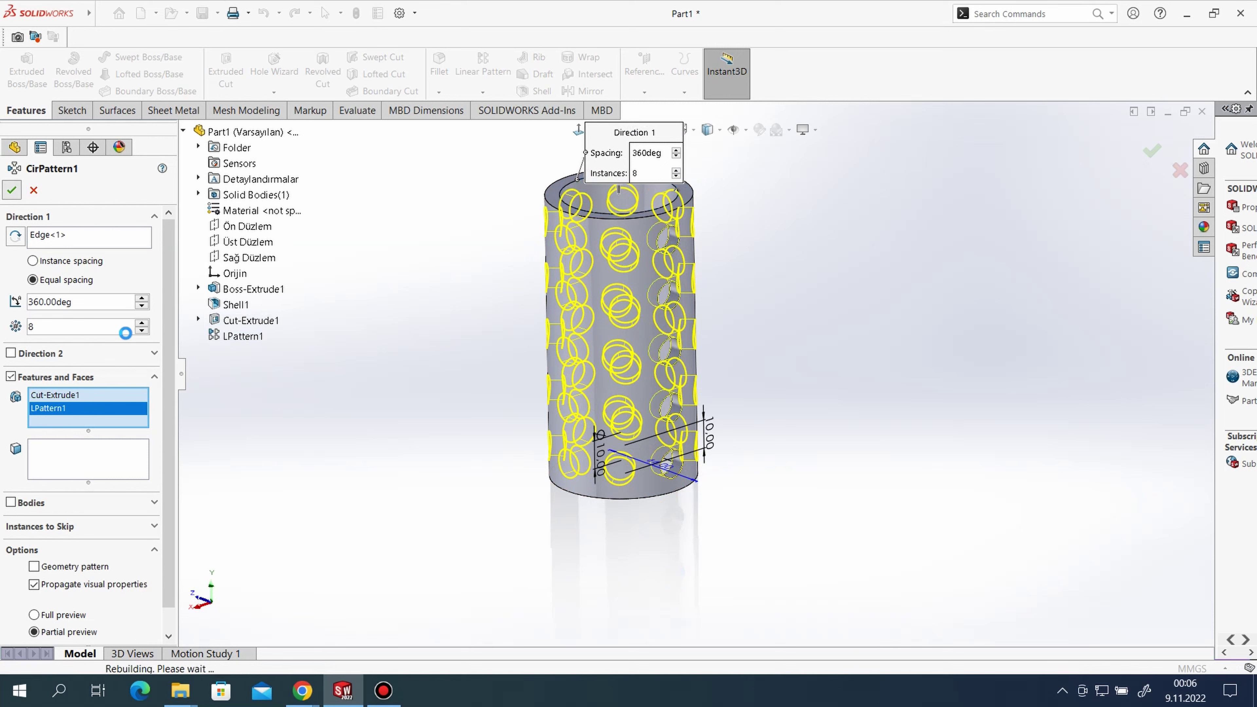
mouse_move(737, 481)
middle_down()
mouse_move(732, 297)
mouse_move(685, 505)
middle_up()
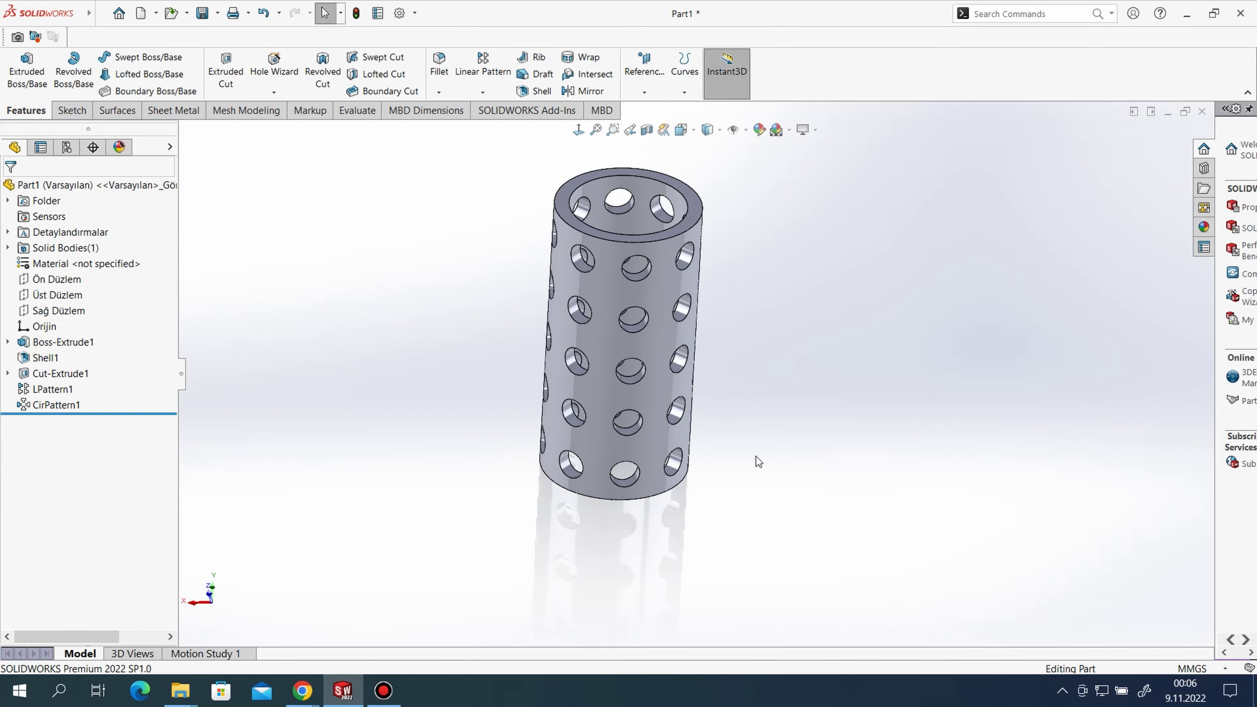
mouse_move(758, 461)
middle_down()
mouse_move(541, 407)
mouse_move(760, 428)
mouse_move(750, 488)
middle_up()
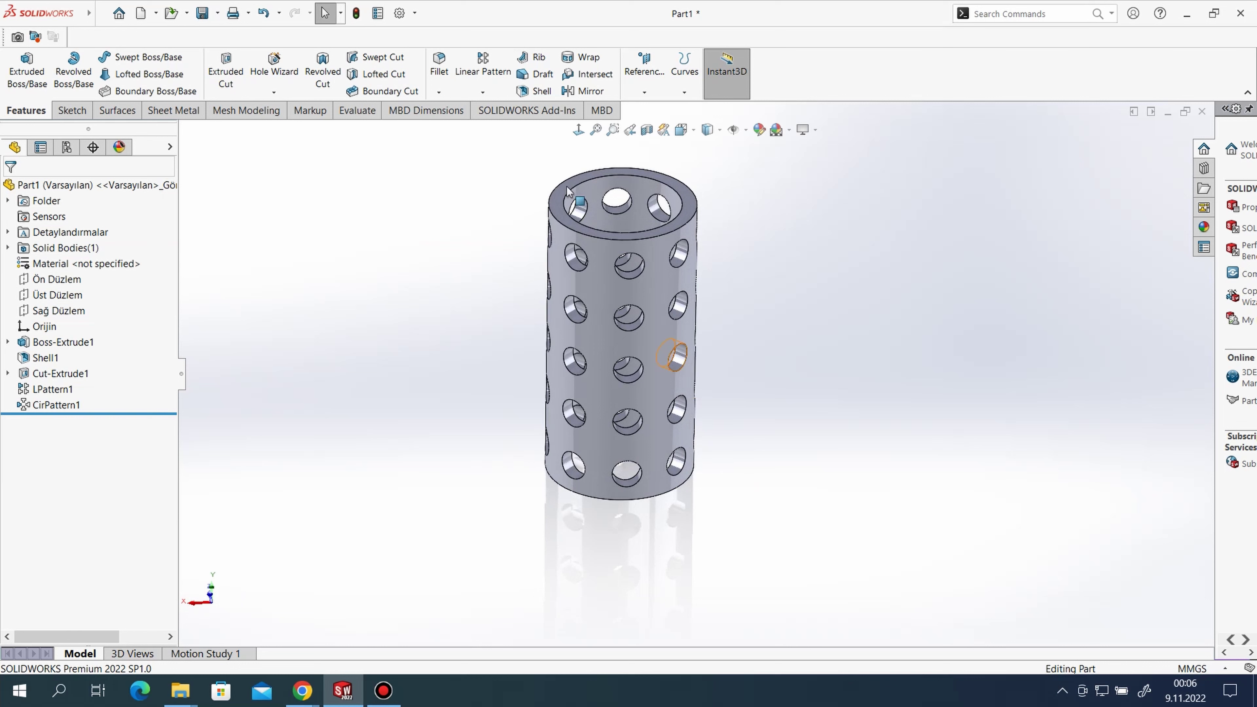
Start a linear body pattern of the perforated tube along the Ön Düzlem direction.
click(480, 93)
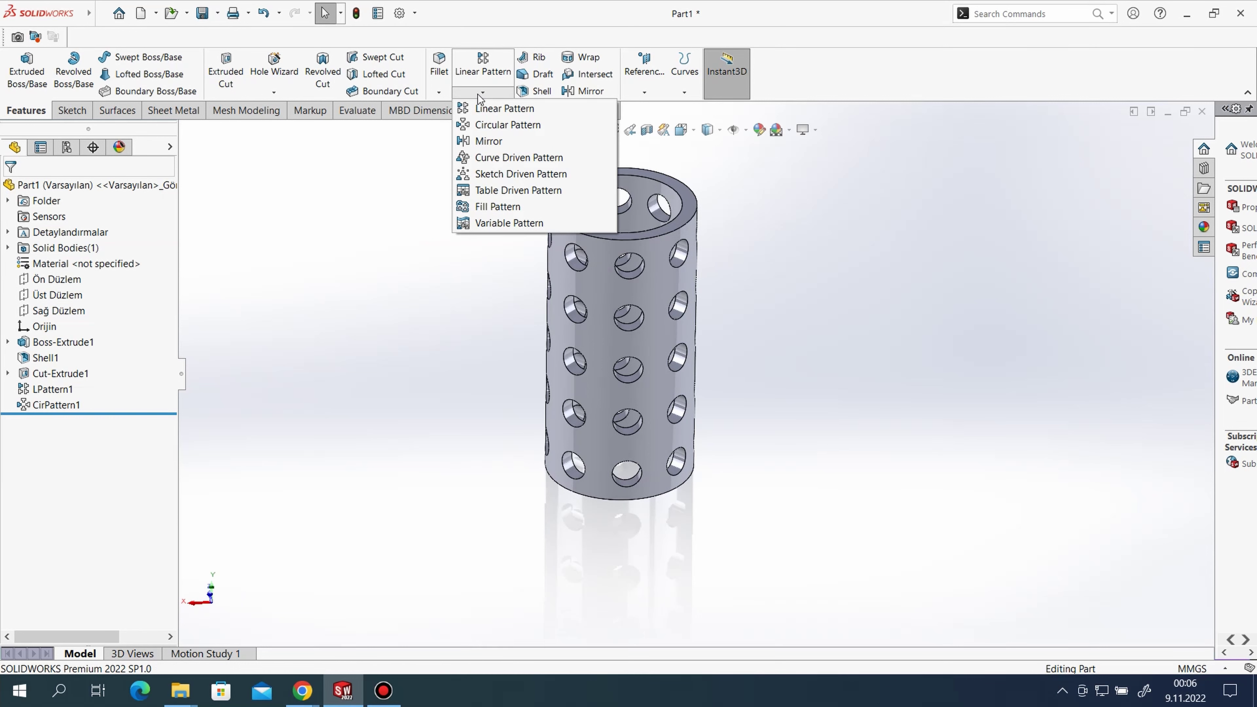
click(502, 108)
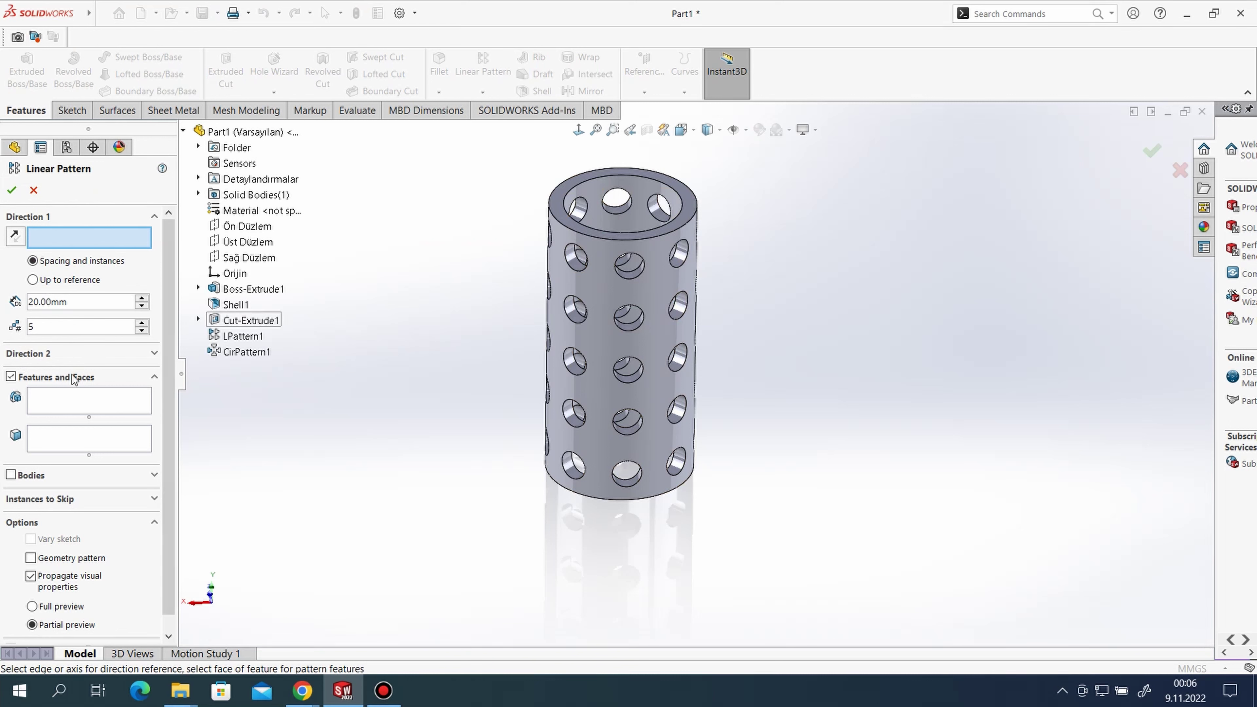
click(47, 451)
click(10, 475)
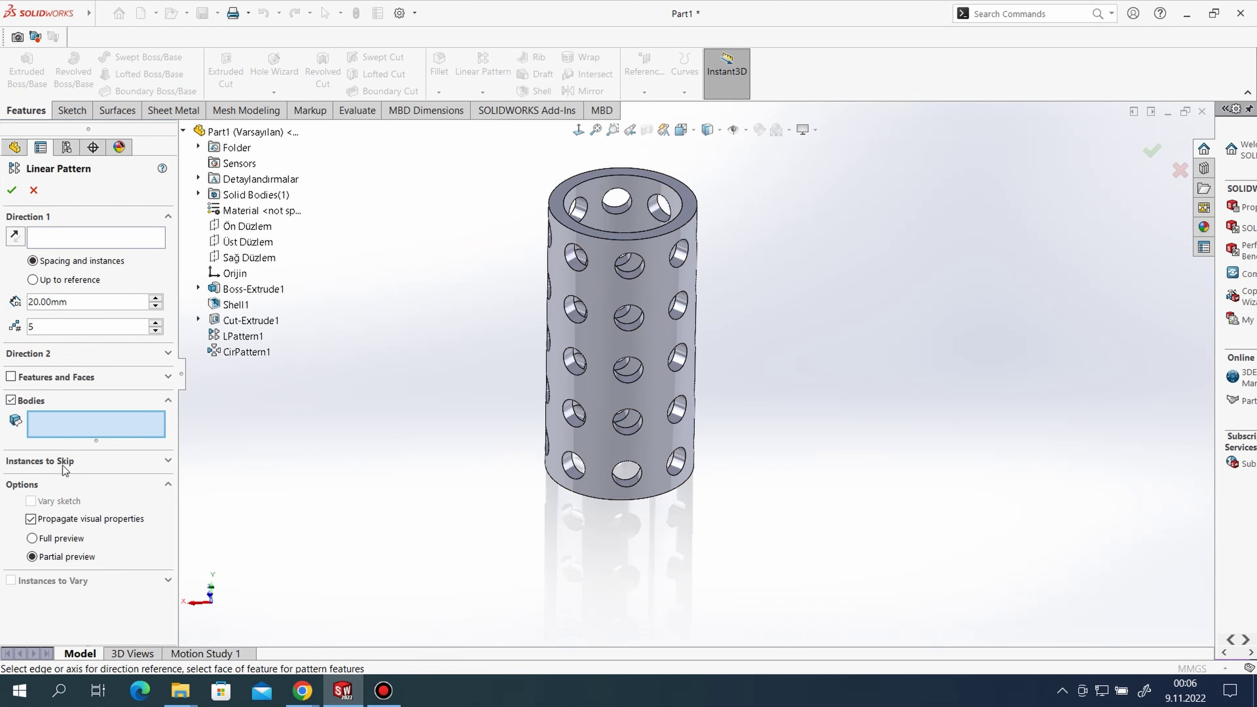
click(610, 307)
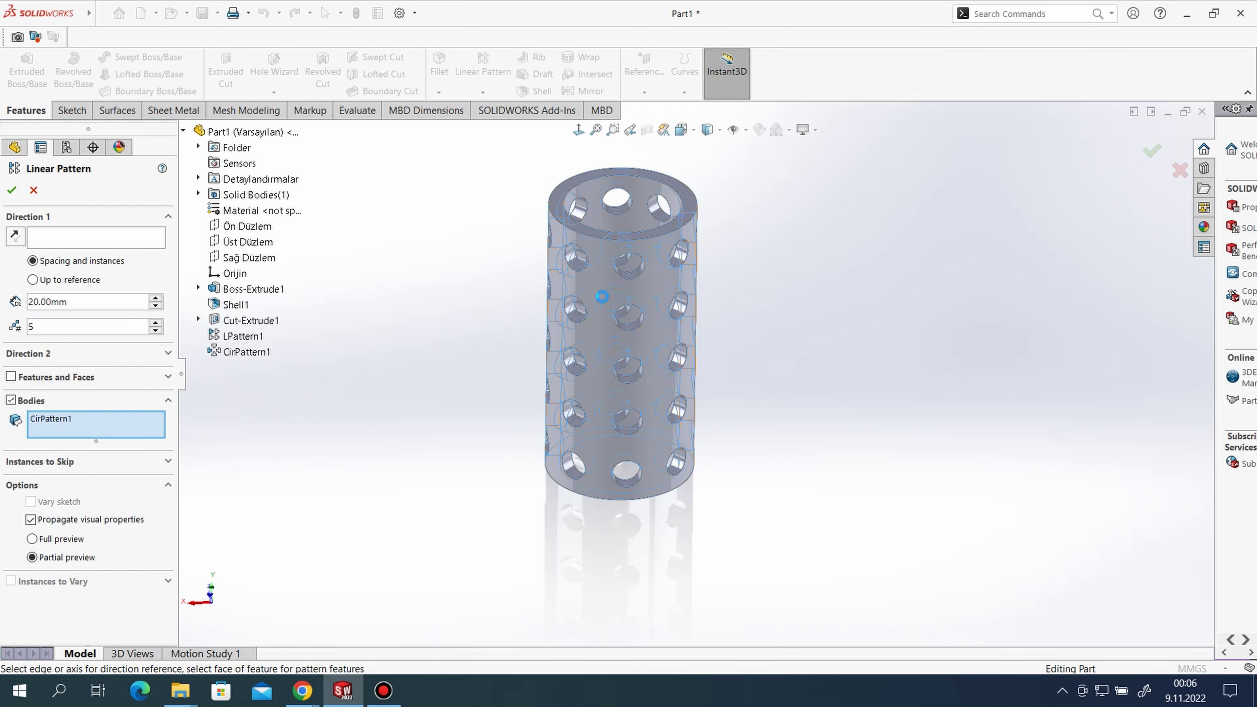
click(76, 242)
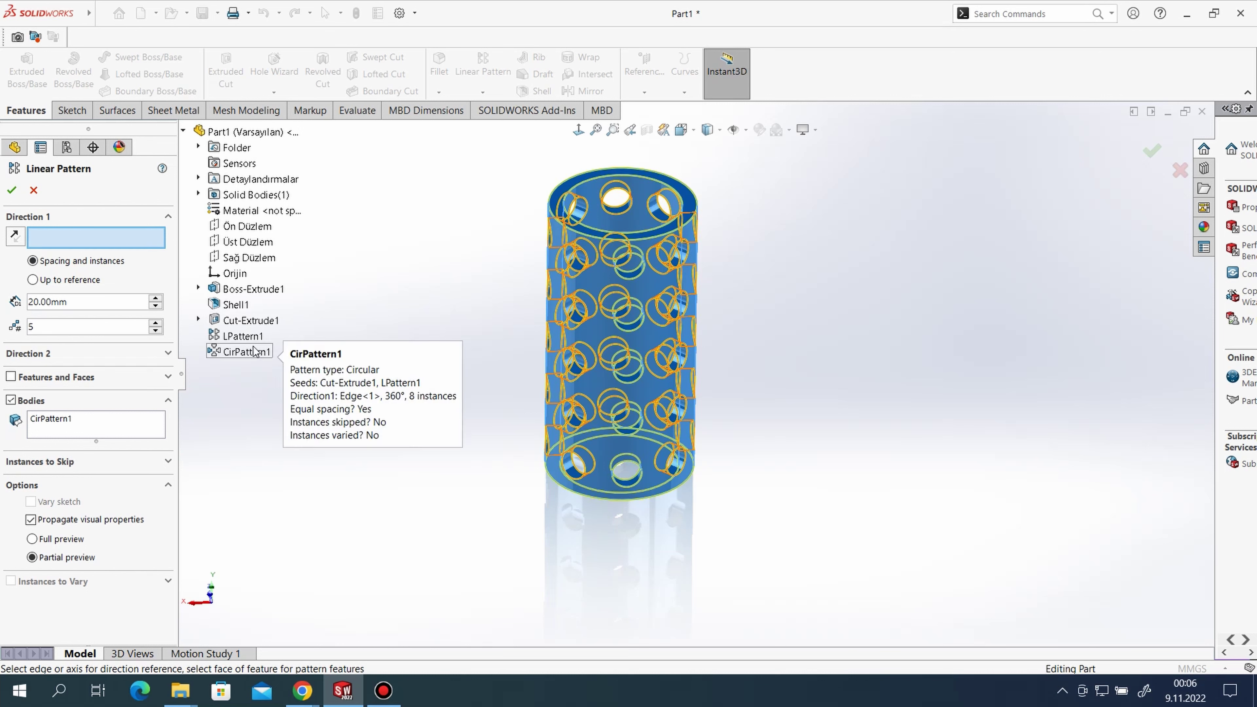
click(244, 227)
text(1)
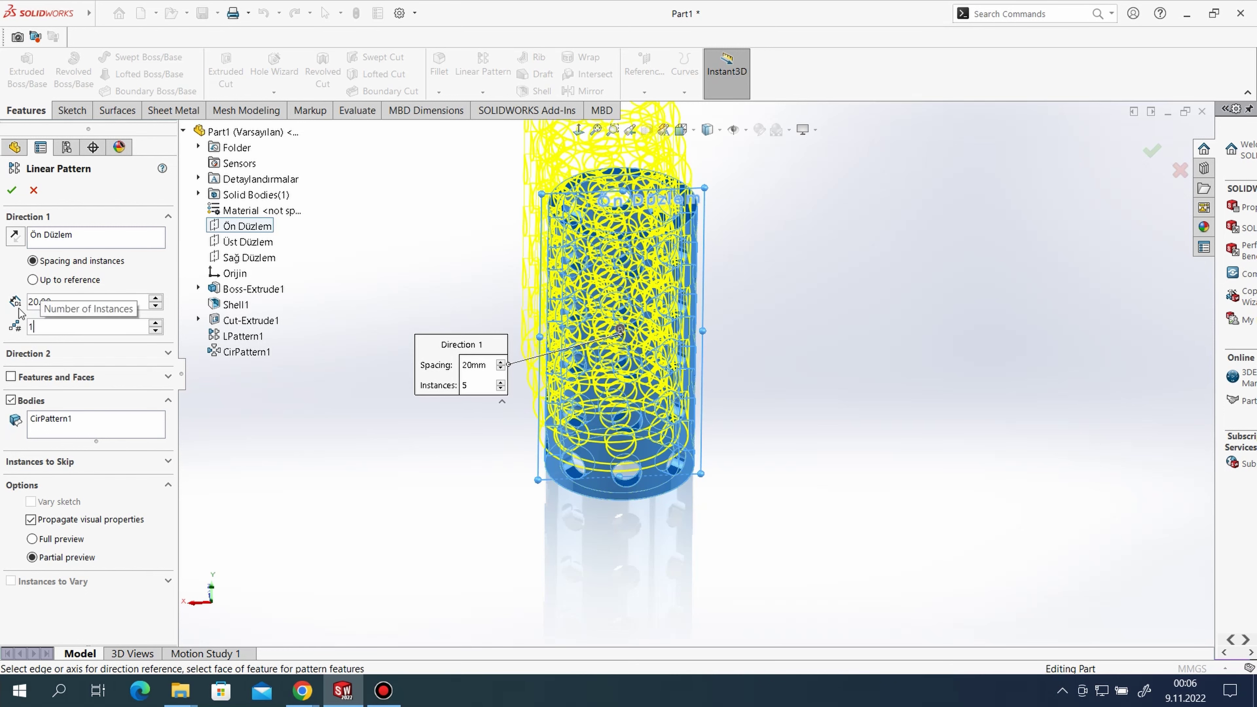
Set the copy spacing to 75 mm with 2 instances and accept LPattern2.
mouse_move(46, 302)
mouse_down()
mouse_move(2, 304)
mouse_move(10, 329)
mouse_up()
text(2)
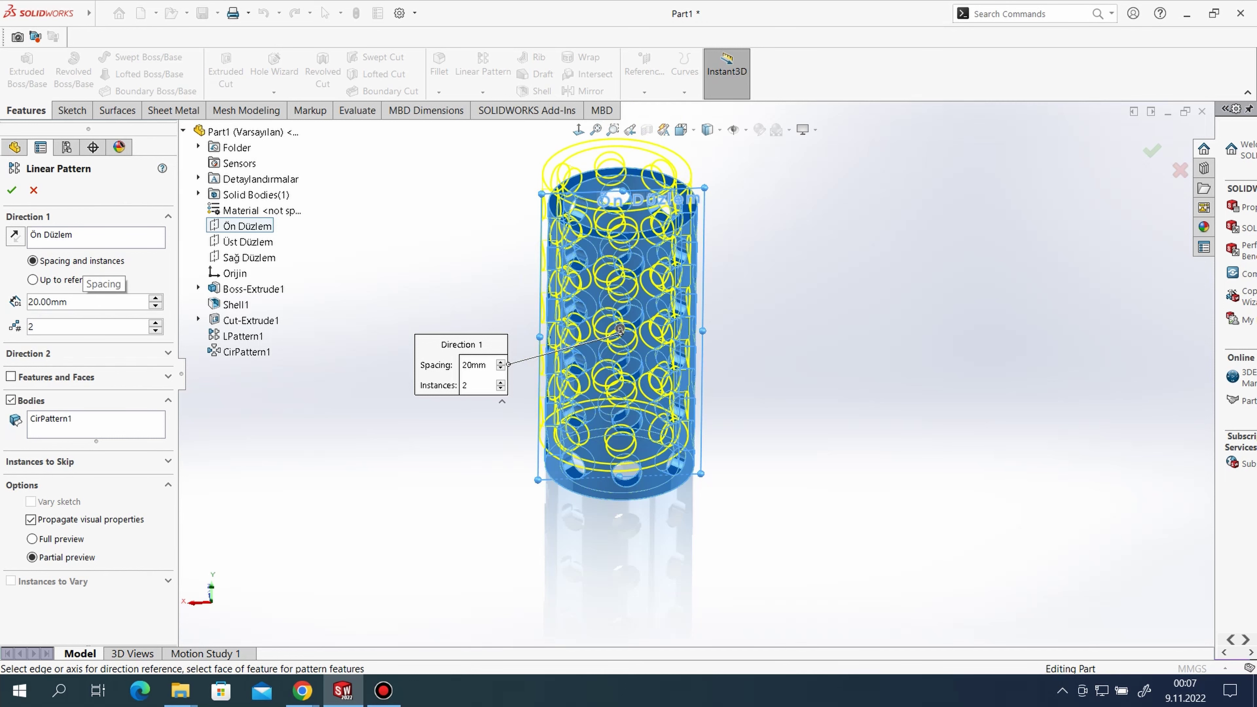
right_click(78, 301)
text(75)
key(Escape)
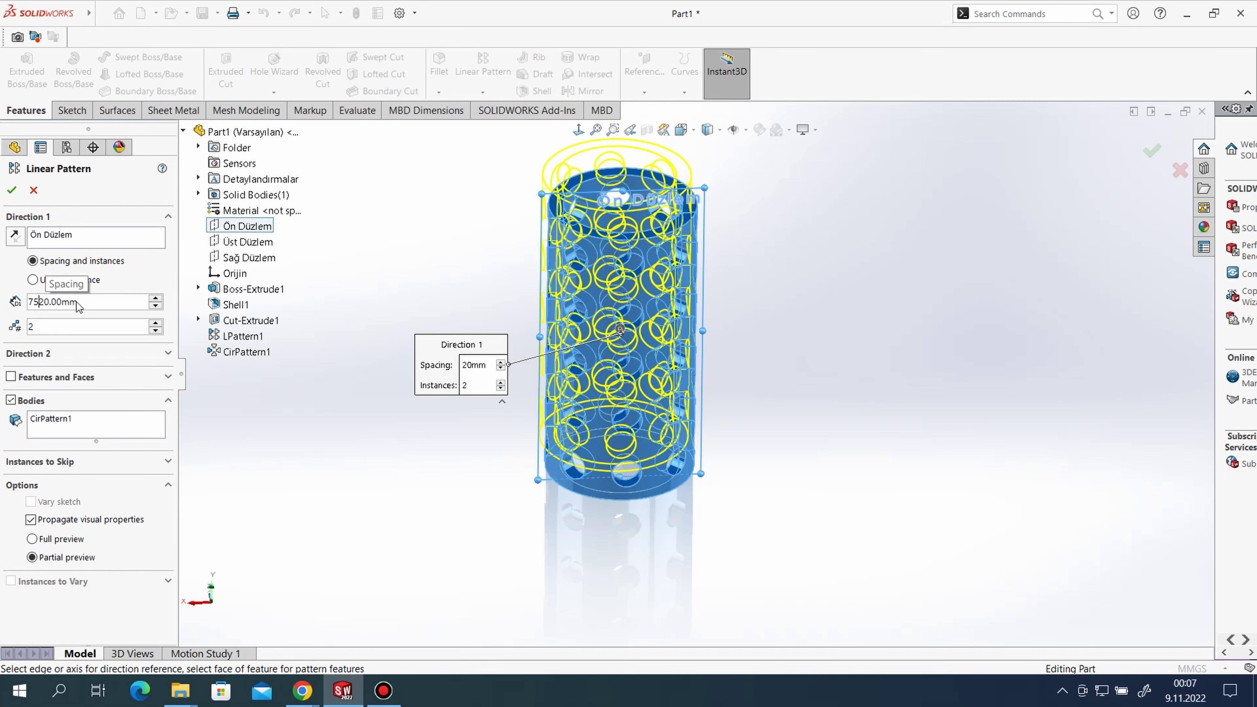
key(Return)
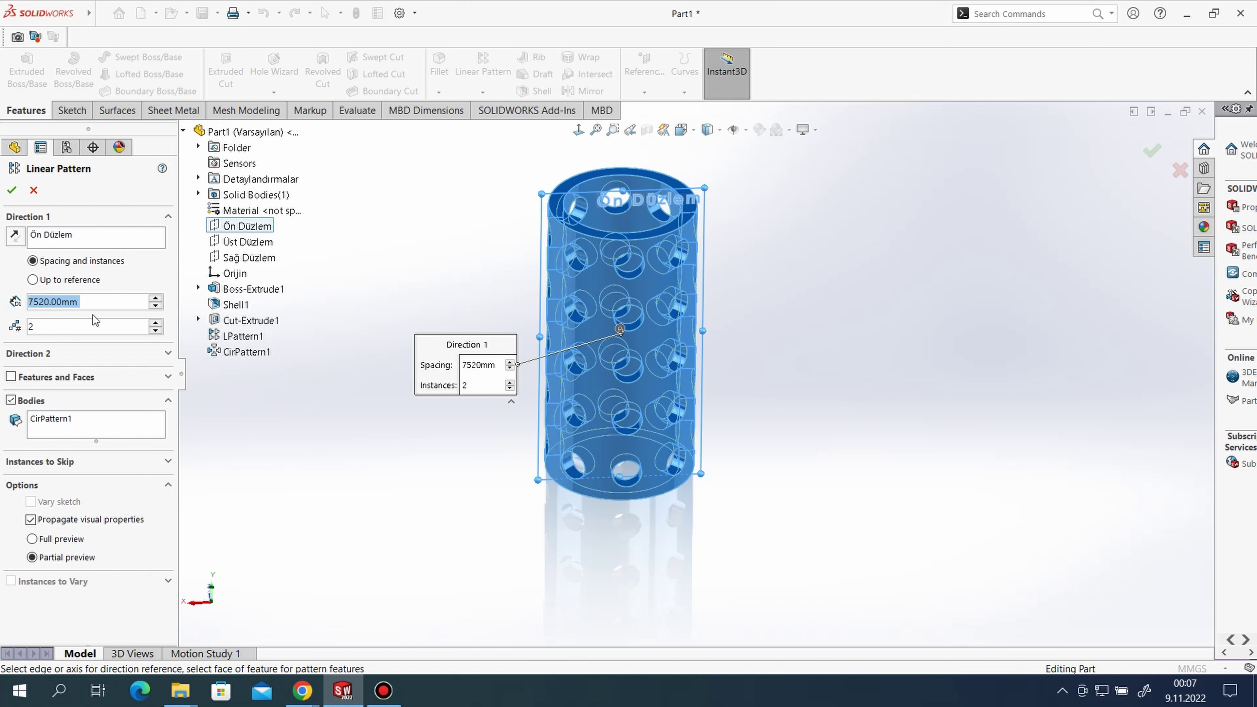
key(BackSpace)
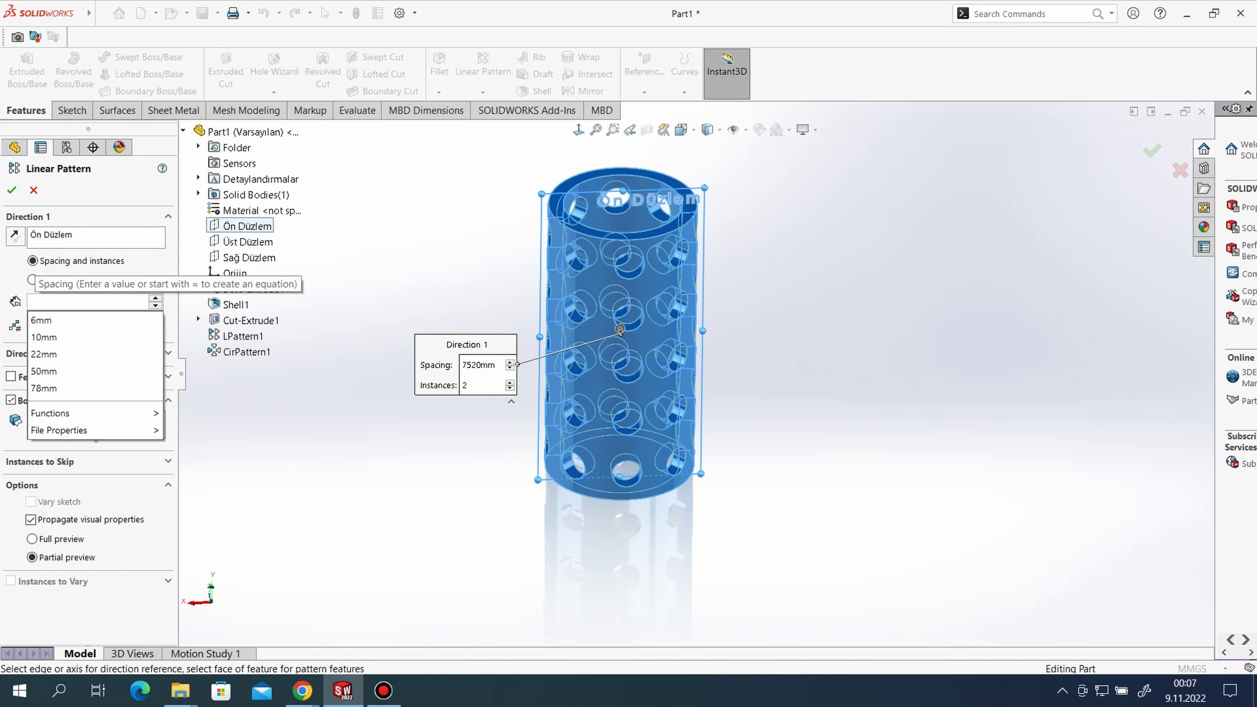
text(75)
key(Return)
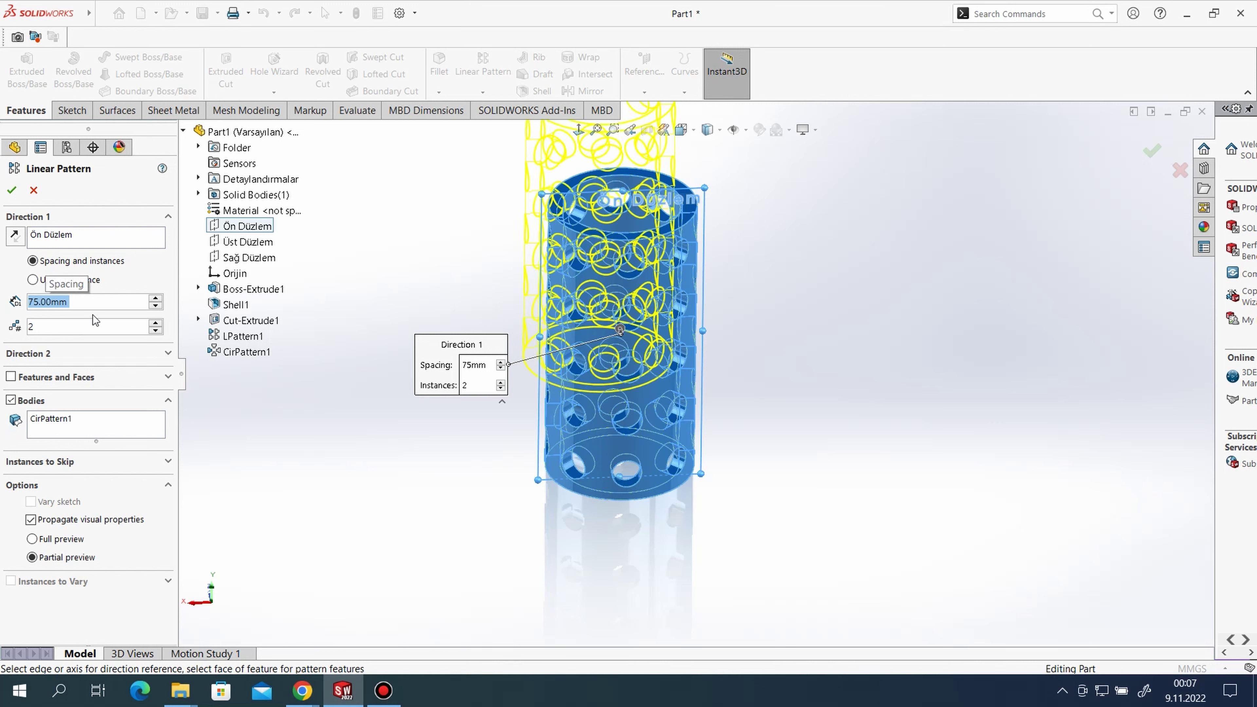
middle_drag(770, 428, 702, 428)
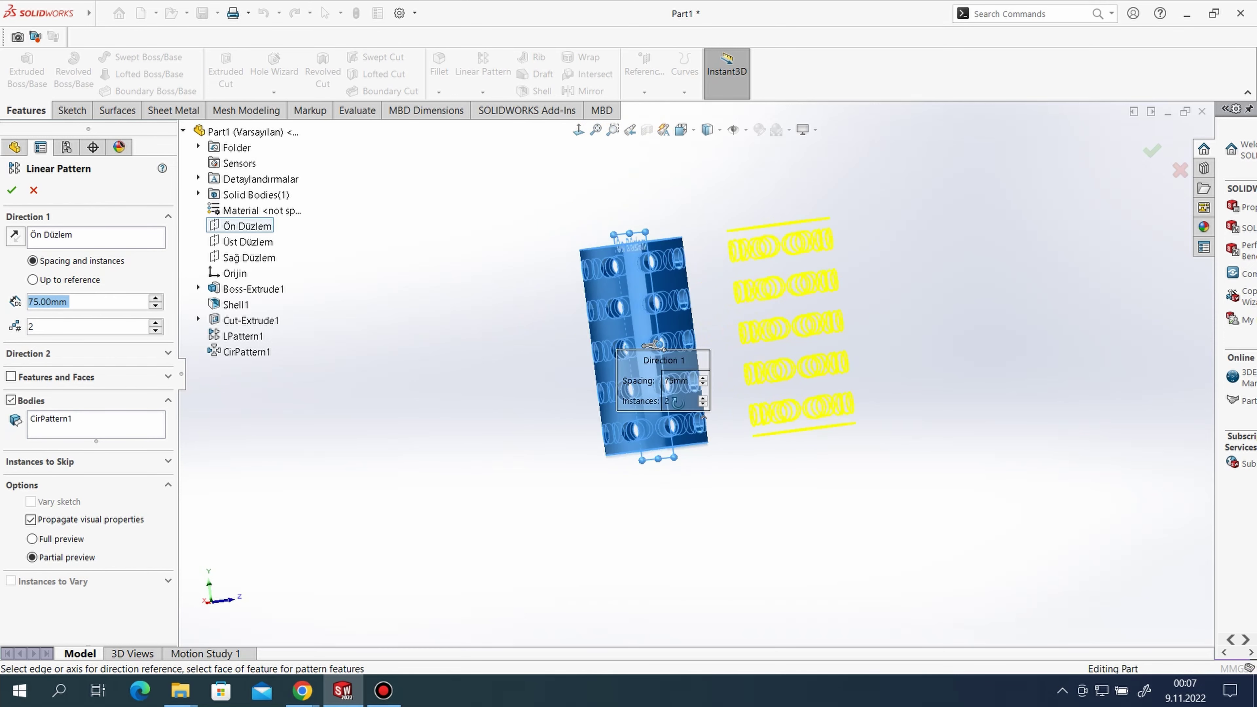
click(12, 190)
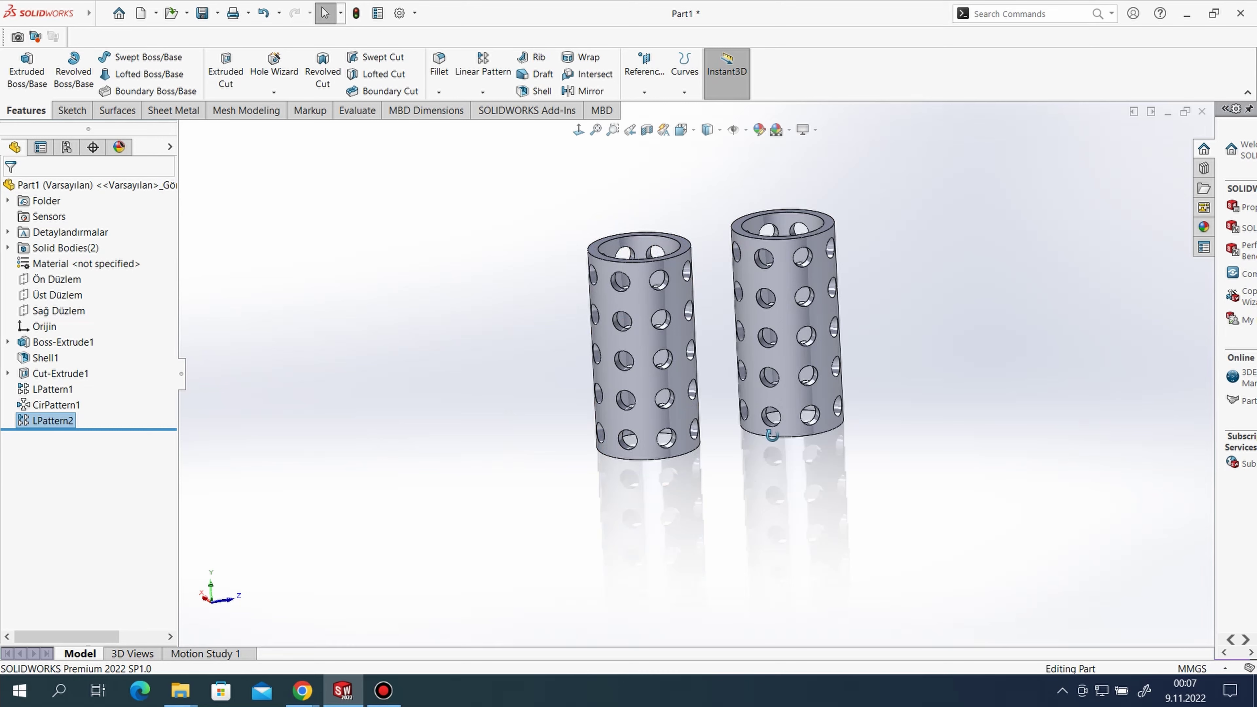
mouse_move(762, 505)
middle_down()
mouse_move(754, 407)
mouse_move(681, 430)
mouse_move(712, 477)
mouse_move(713, 449)
mouse_move(699, 476)
middle_up()
key(f)
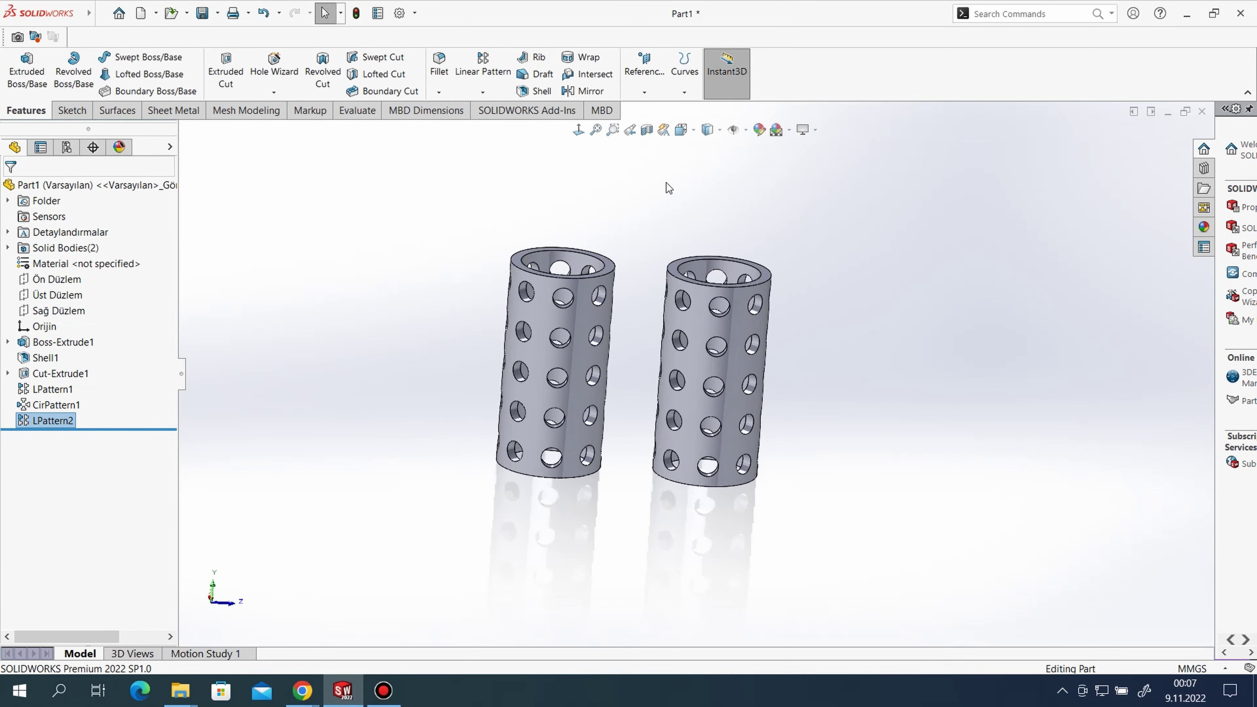
Circular-pattern the second tube body around the first tube's top rim.
click(483, 91)
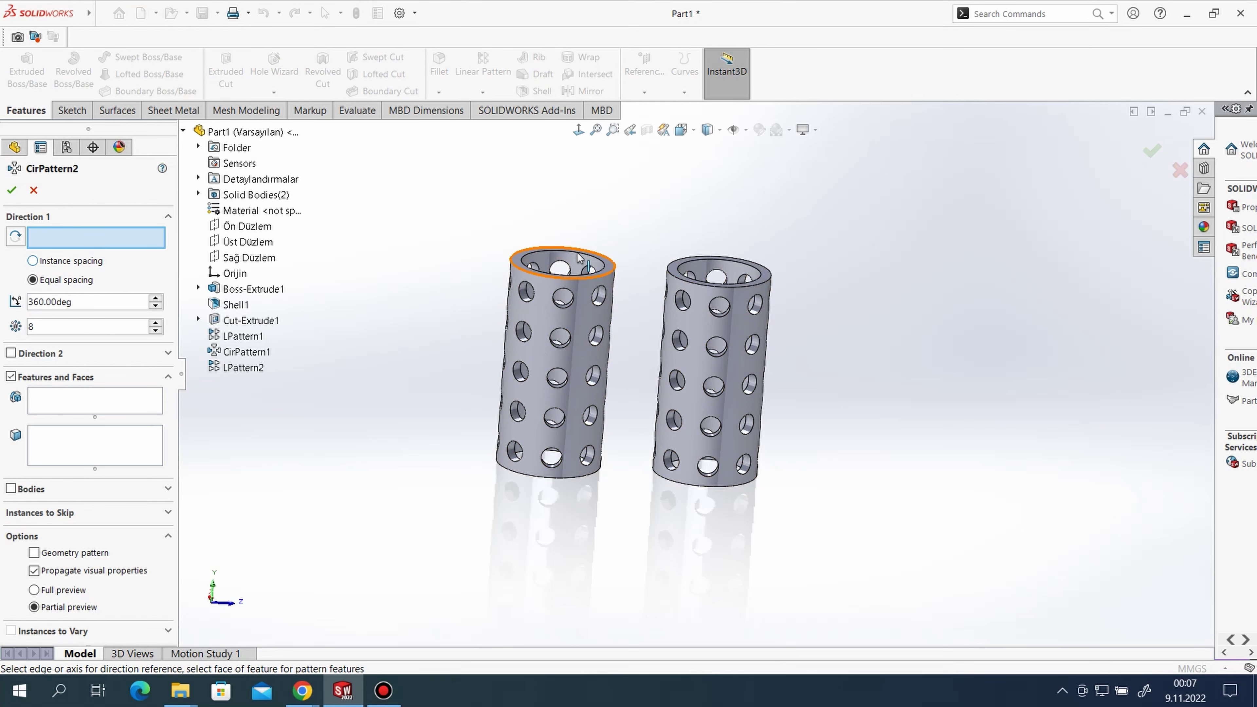
click(569, 250)
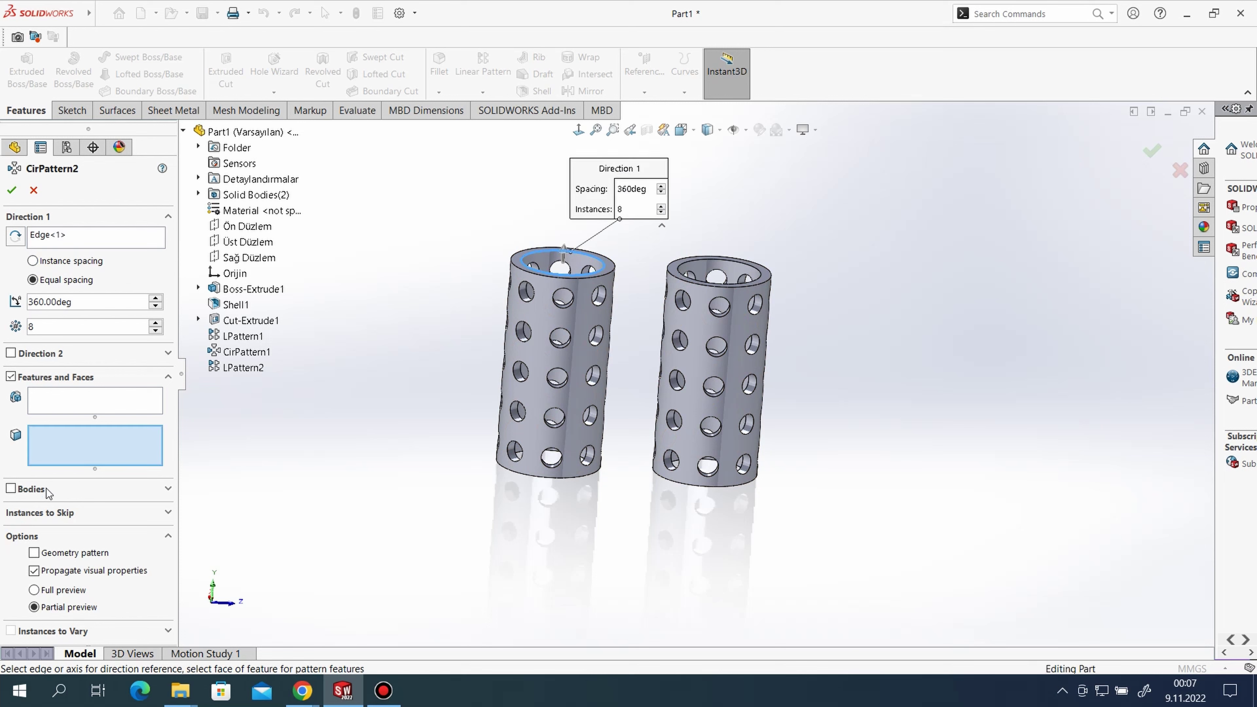
click(11, 489)
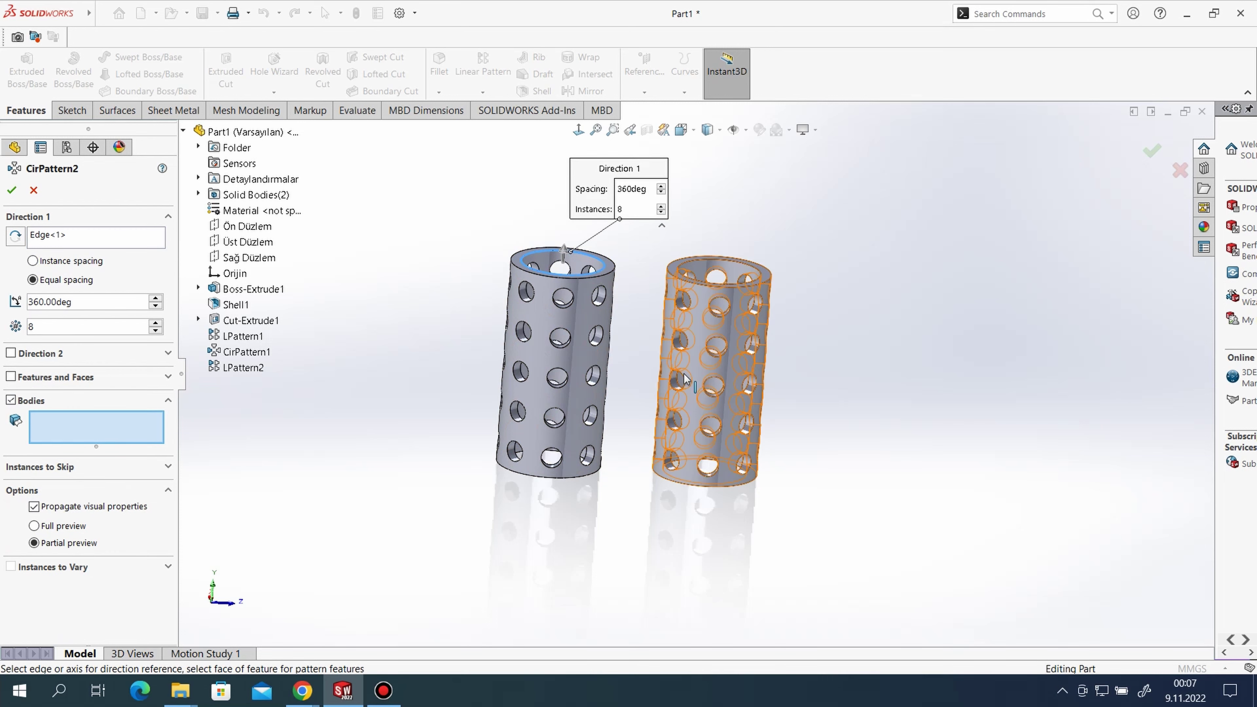
click(672, 429)
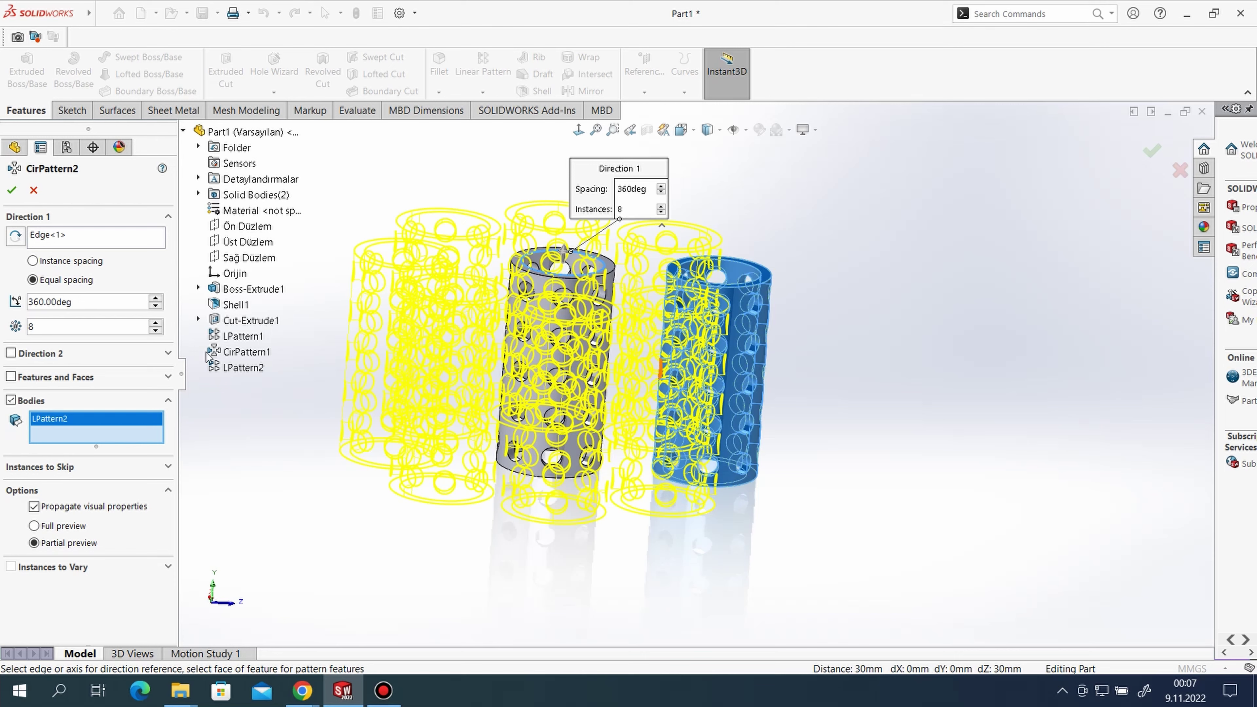
click(12, 190)
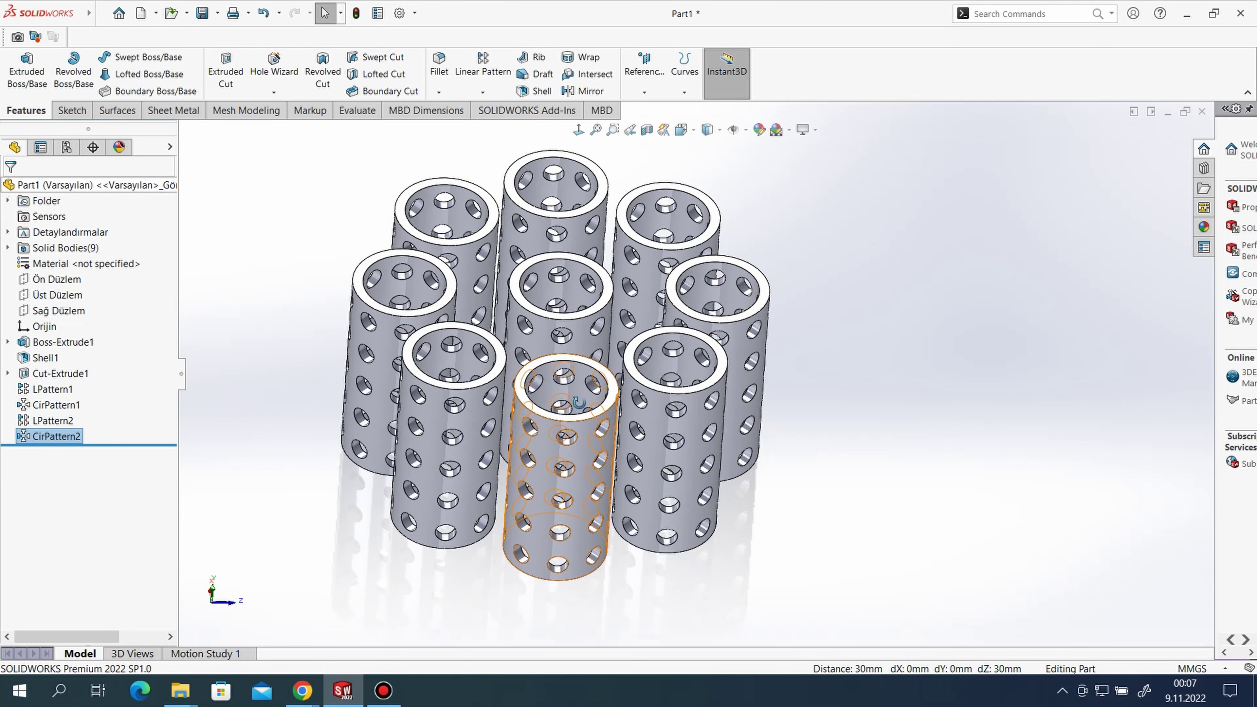
middle_drag(577, 402, 588, 396)
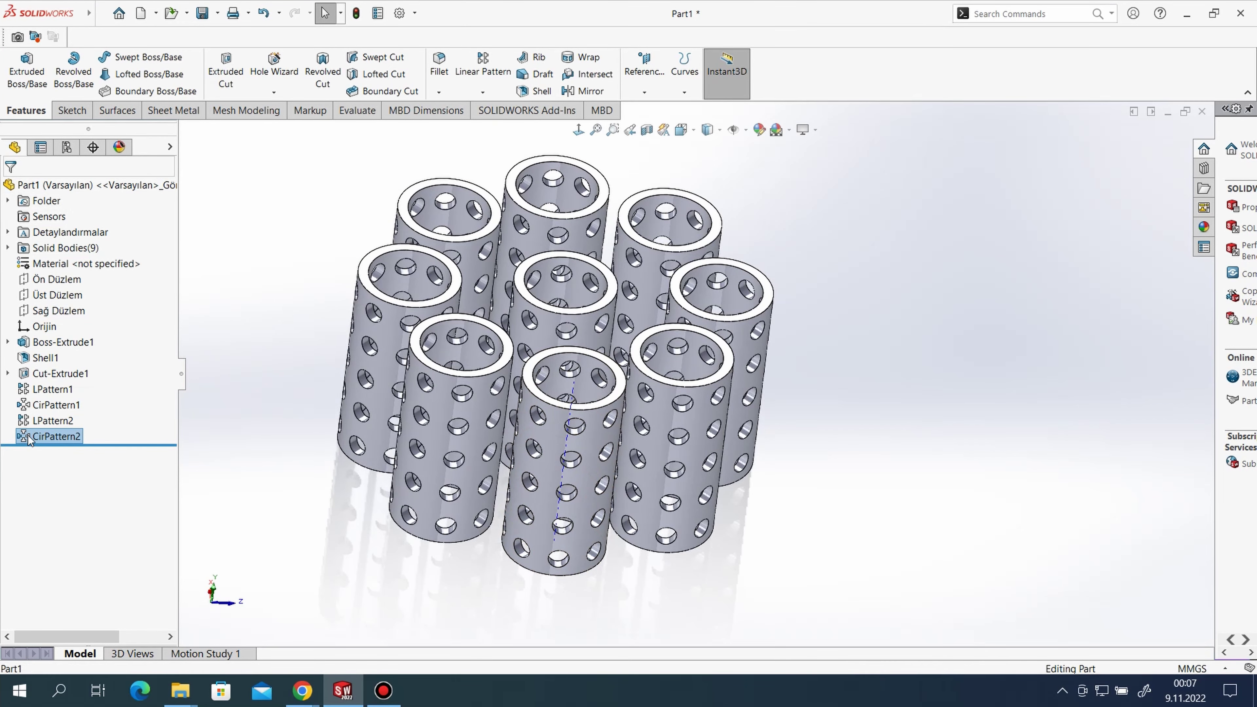
Edit CirPattern2 to use 45° instance spacing.
right_click(30, 438)
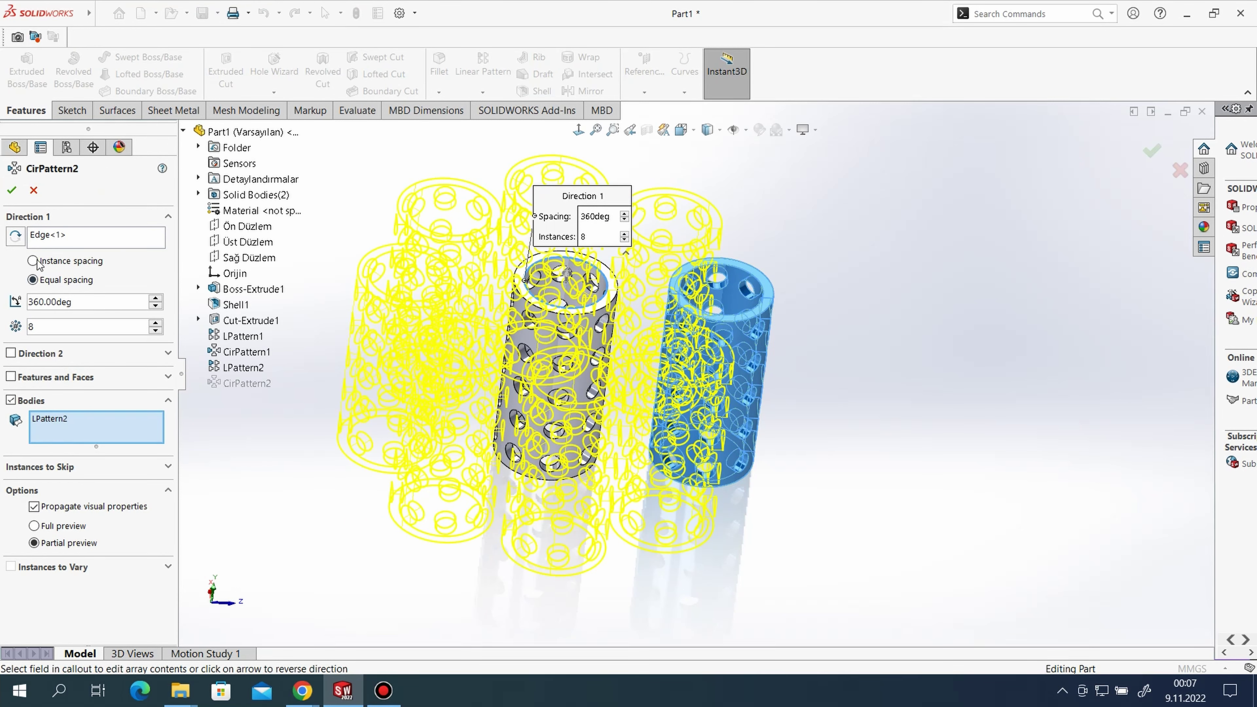
click(33, 261)
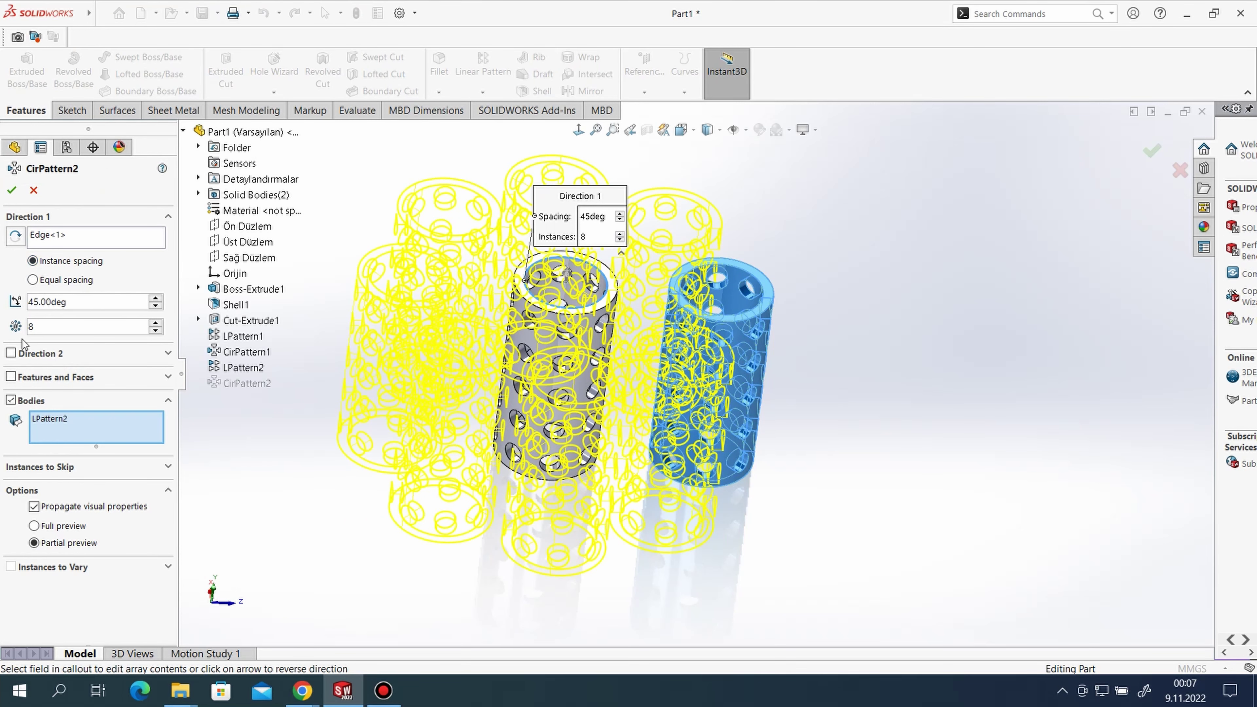
click(12, 189)
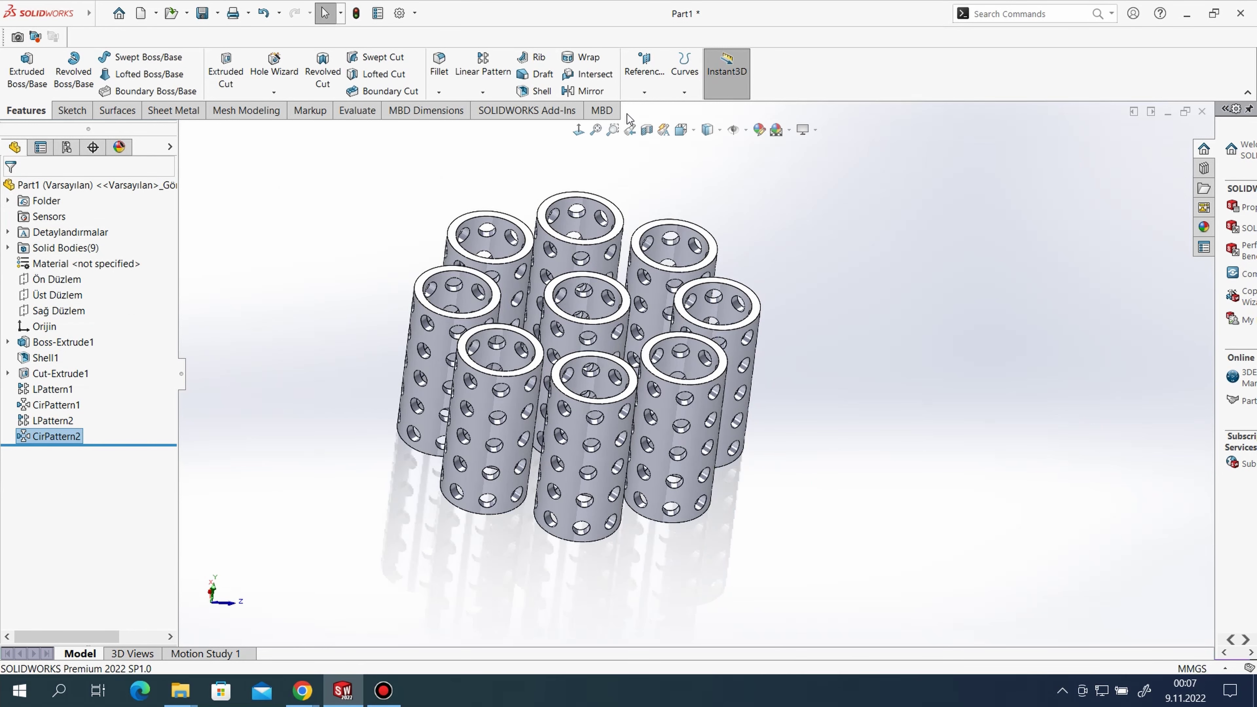
Apply the cyan appearance to all nine tube bodies instead of the preselected CirPattern2.
click(759, 130)
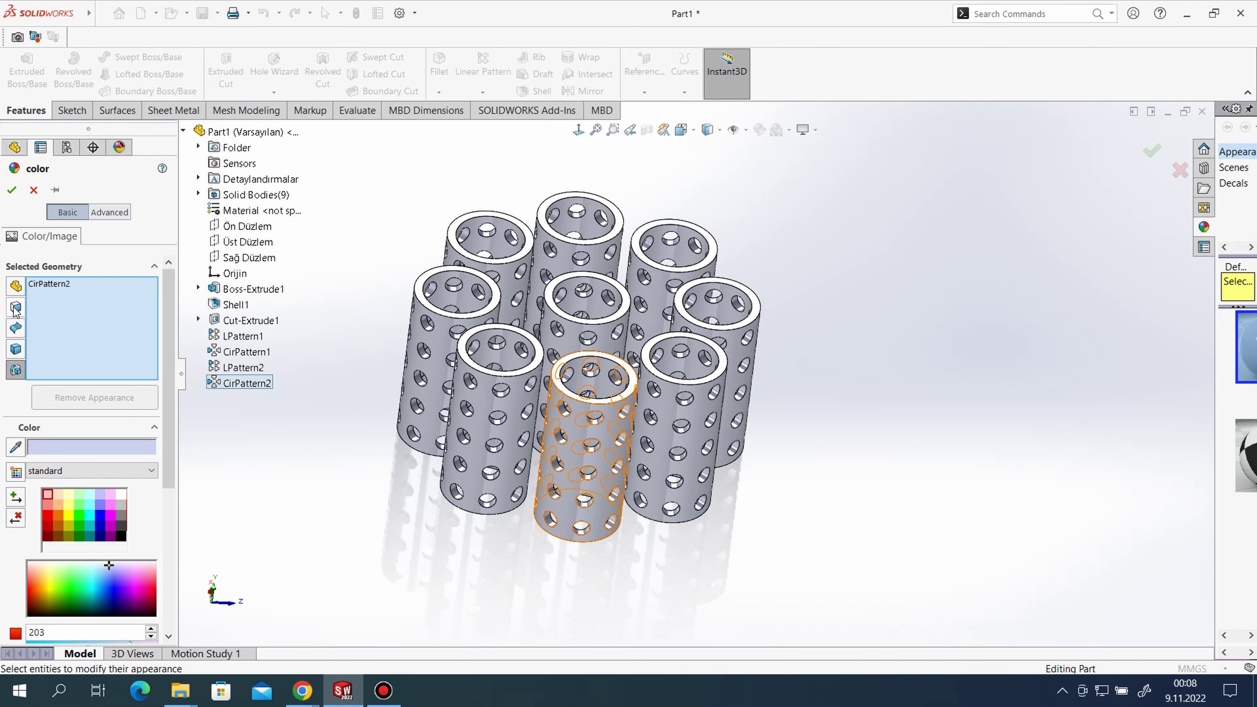
right_click(51, 283)
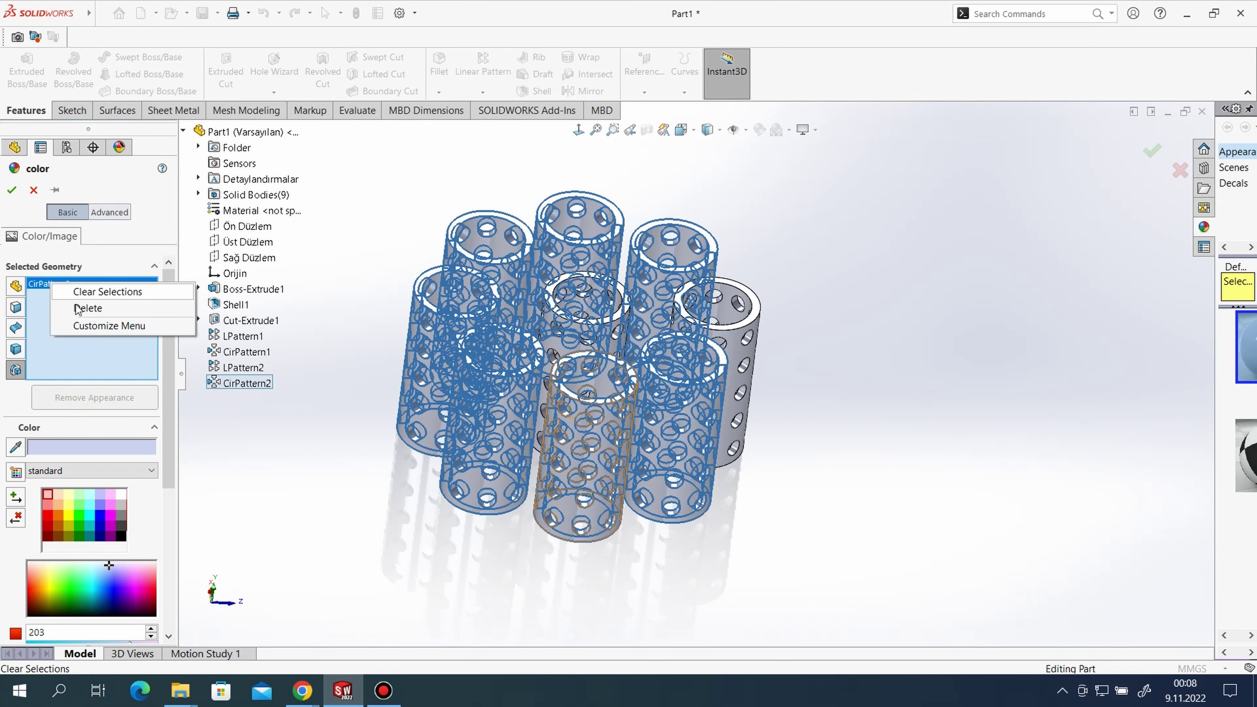
click(79, 308)
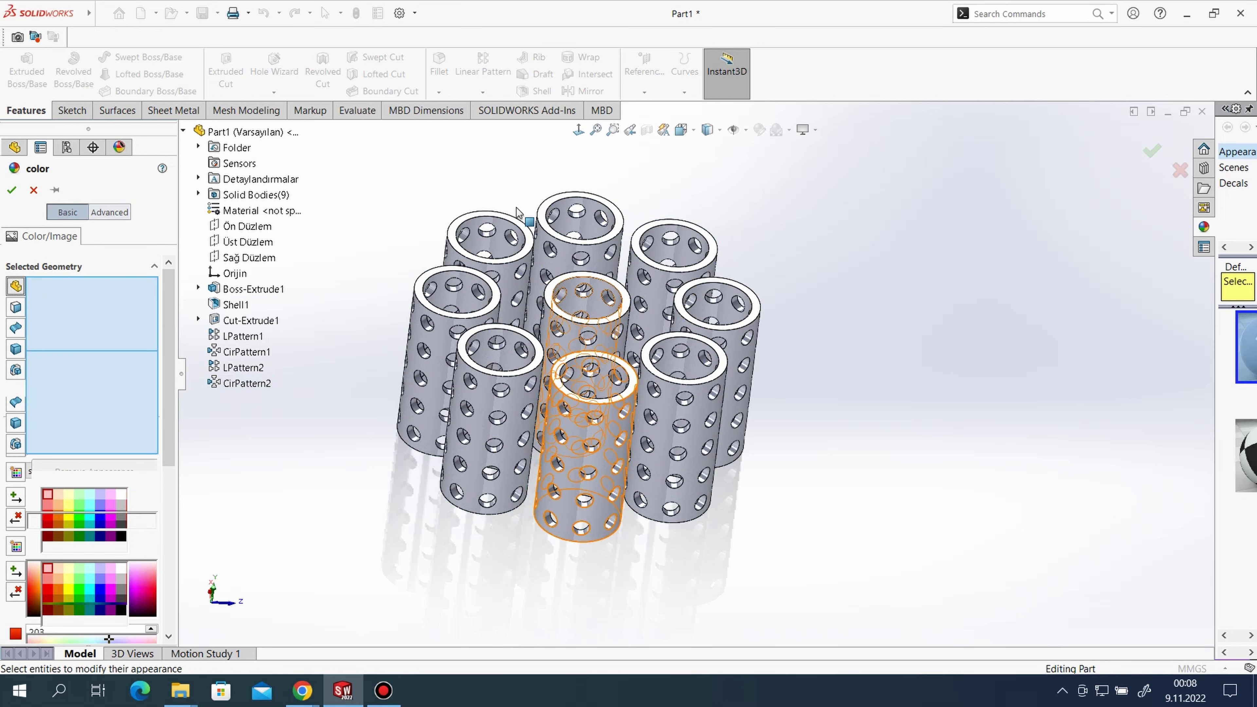
drag(358, 149, 793, 565)
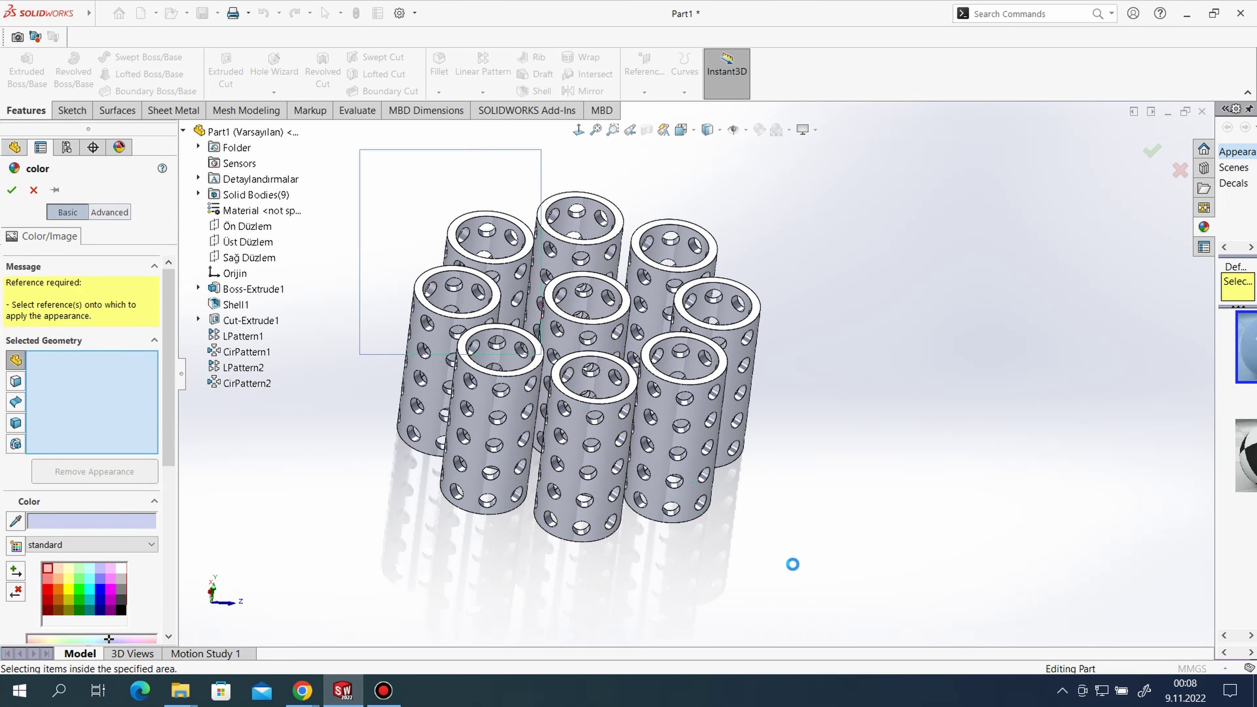
scroll(102, 577, down, 2)
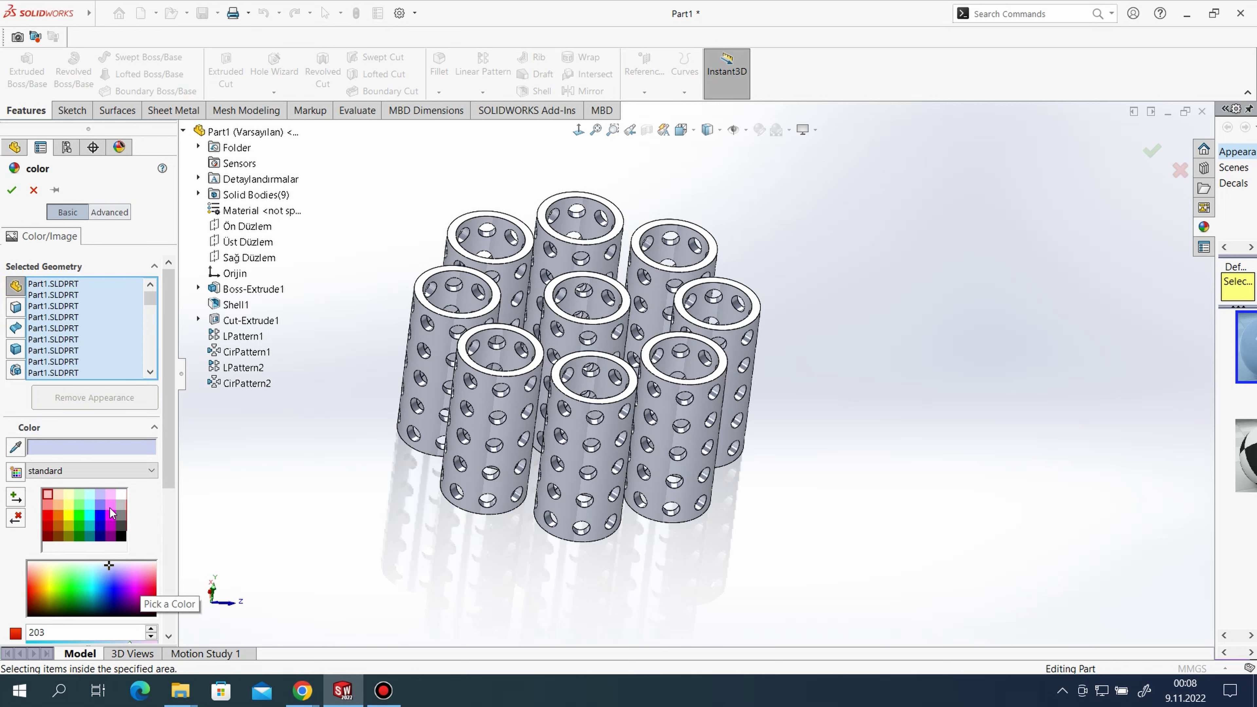
click(89, 513)
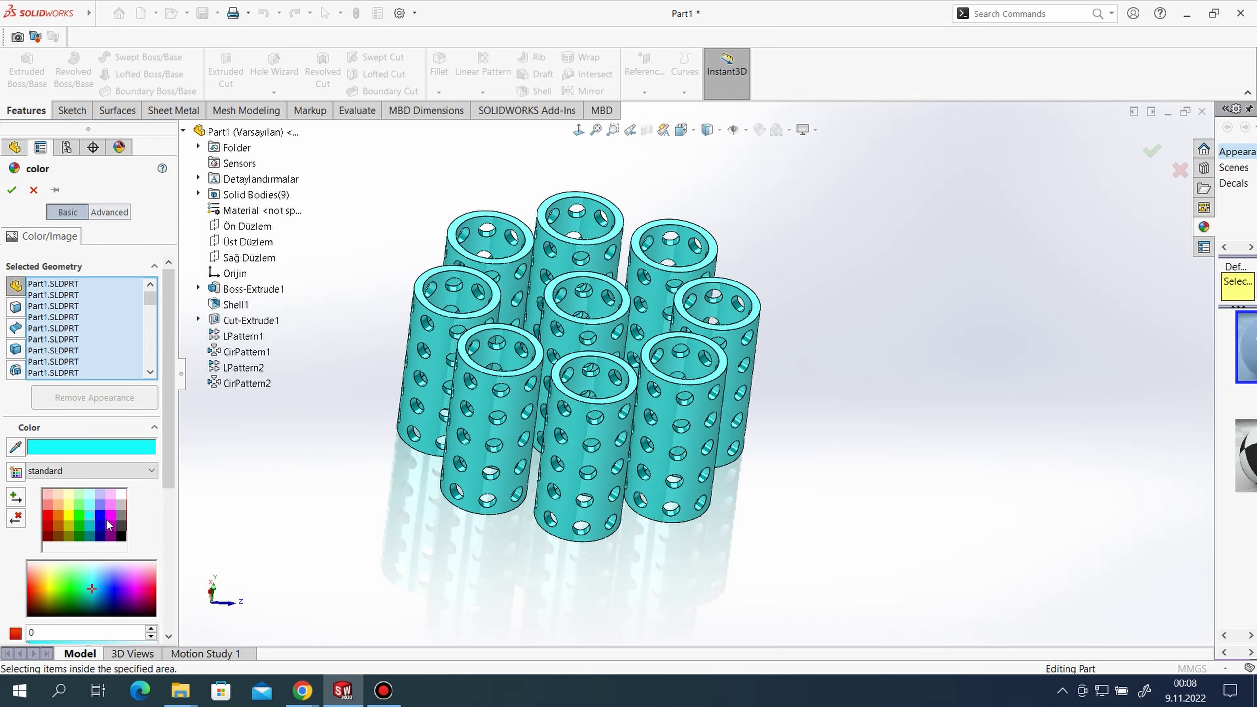
click(11, 190)
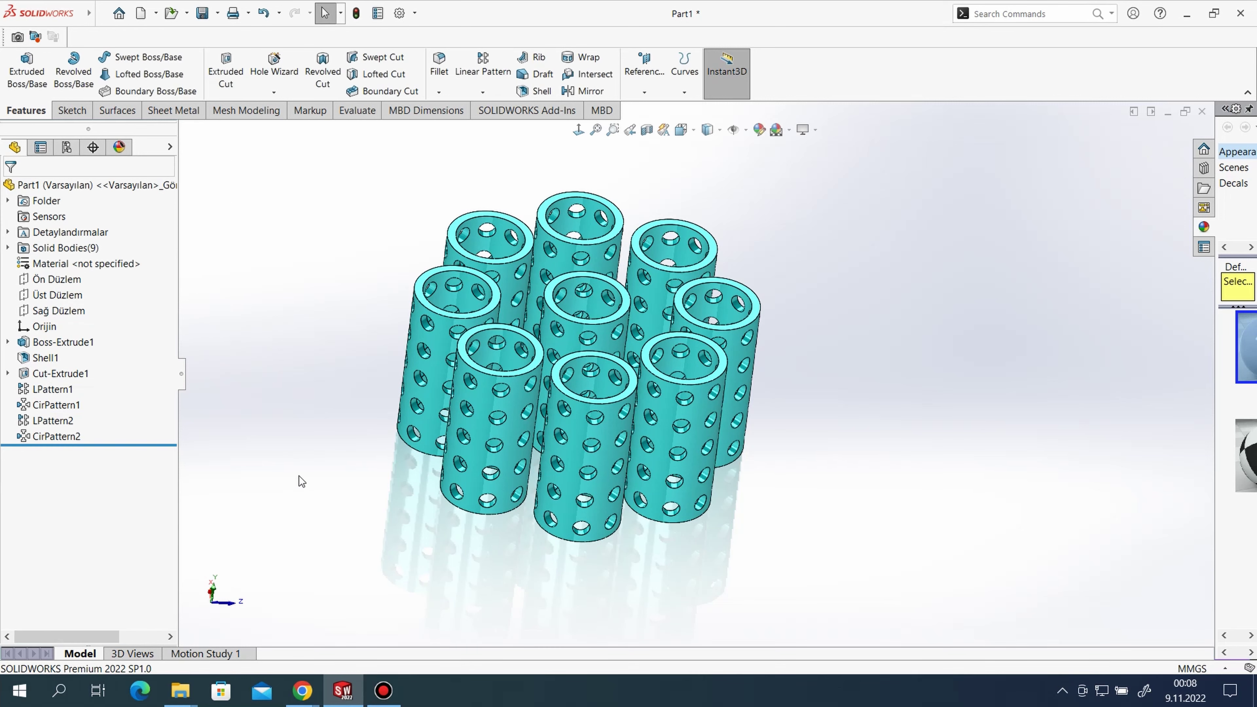
mouse_move(599, 506)
middle_down()
mouse_move(800, 379)
mouse_move(770, 414)
mouse_move(493, 420)
mouse_move(401, 469)
mouse_move(454, 519)
mouse_move(403, 563)
middle_up()
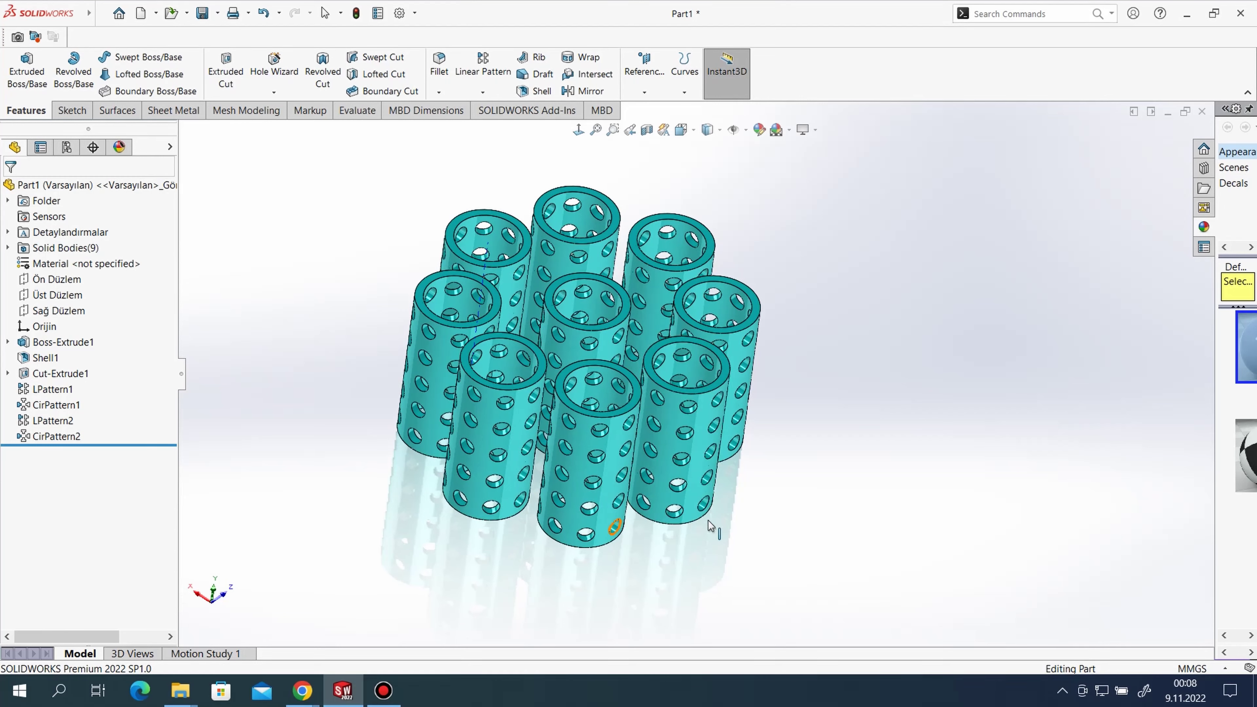
mouse_move(819, 480)
middle_down()
mouse_move(816, 413)
mouse_move(853, 413)
mouse_move(581, 527)
mouse_move(706, 375)
middle_up()
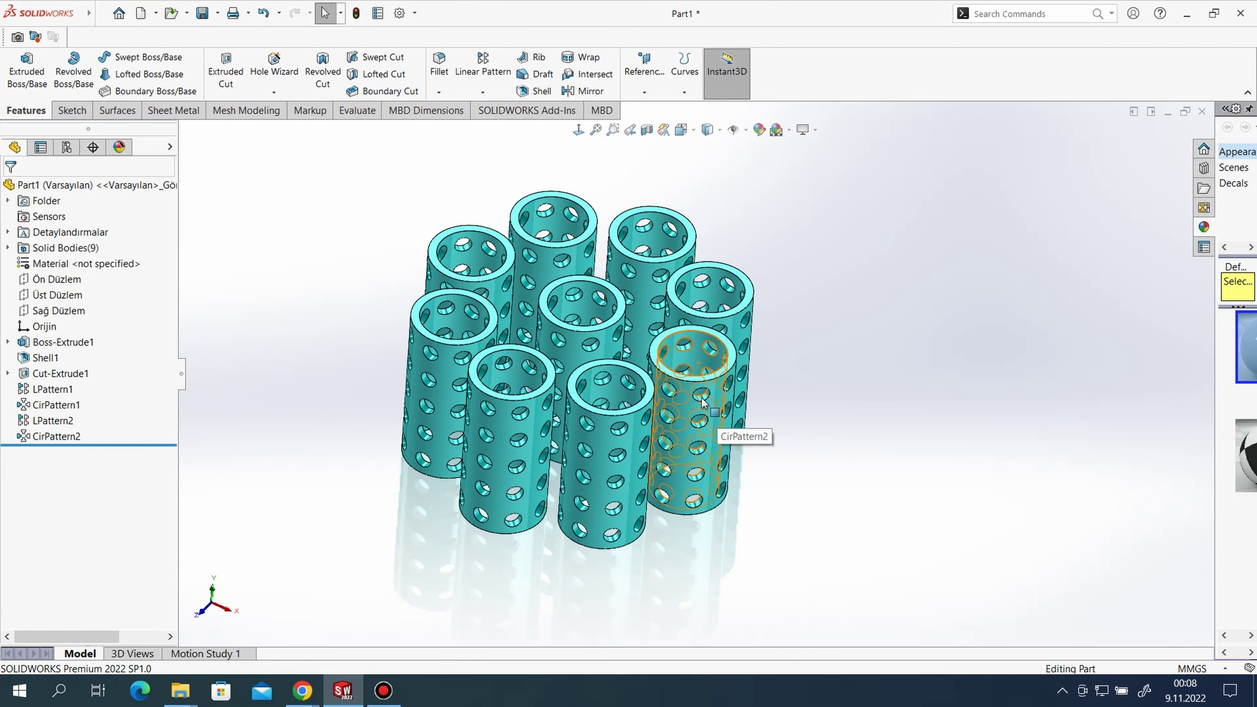
mouse_move(892, 477)
middle_down()
mouse_move(855, 393)
mouse_move(724, 362)
mouse_move(585, 475)
mouse_move(514, 367)
middle_up()
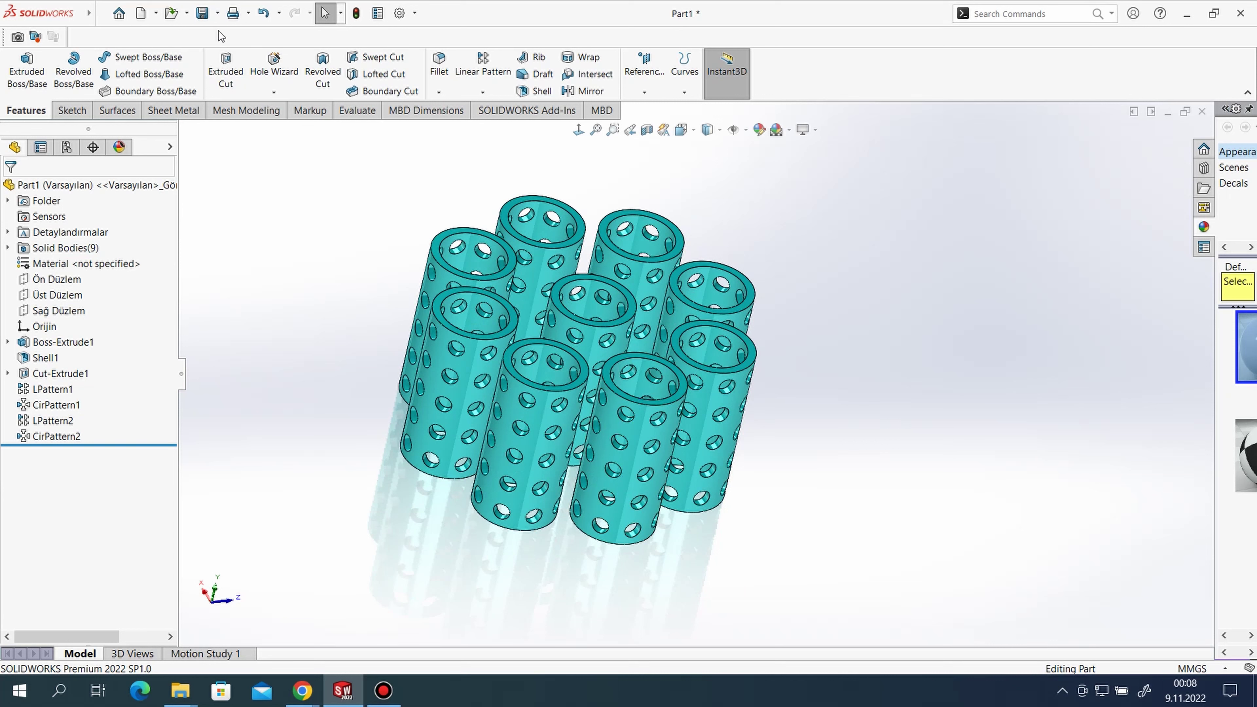